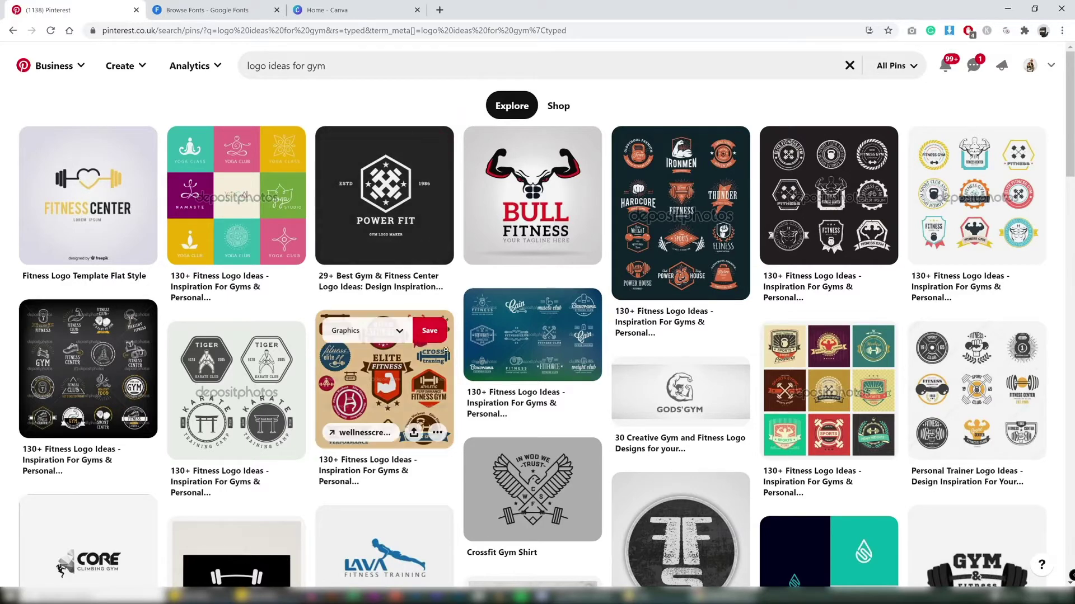
- Browse the Pinterest 'logo ideas for gym' results for design inspiration
scroll(460, 337, "down", 1)
scroll(460, 336, "down", 2)
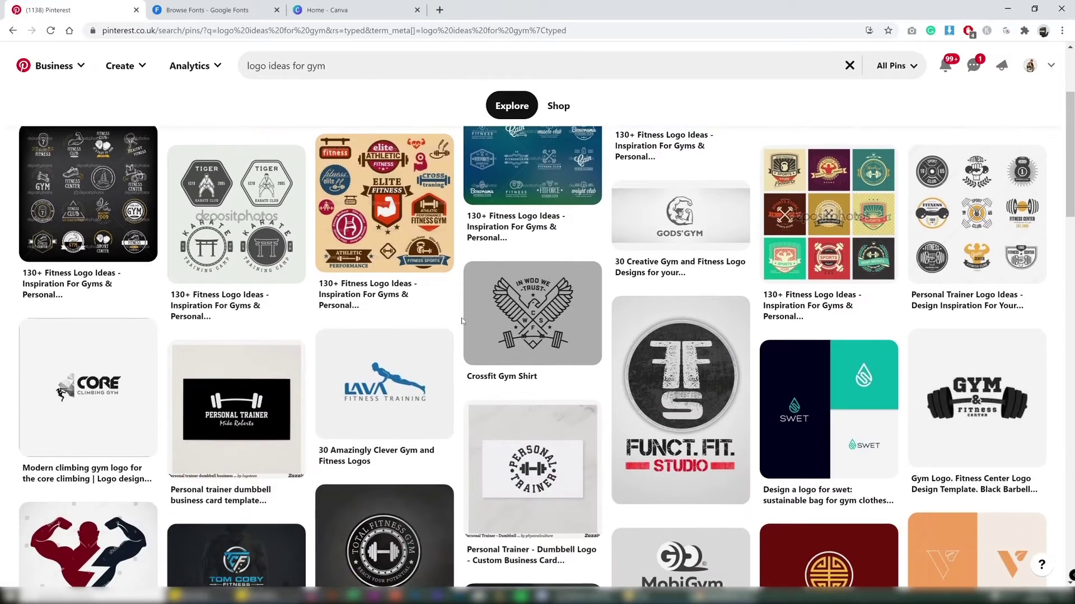
scroll(462, 321, "down", 5)
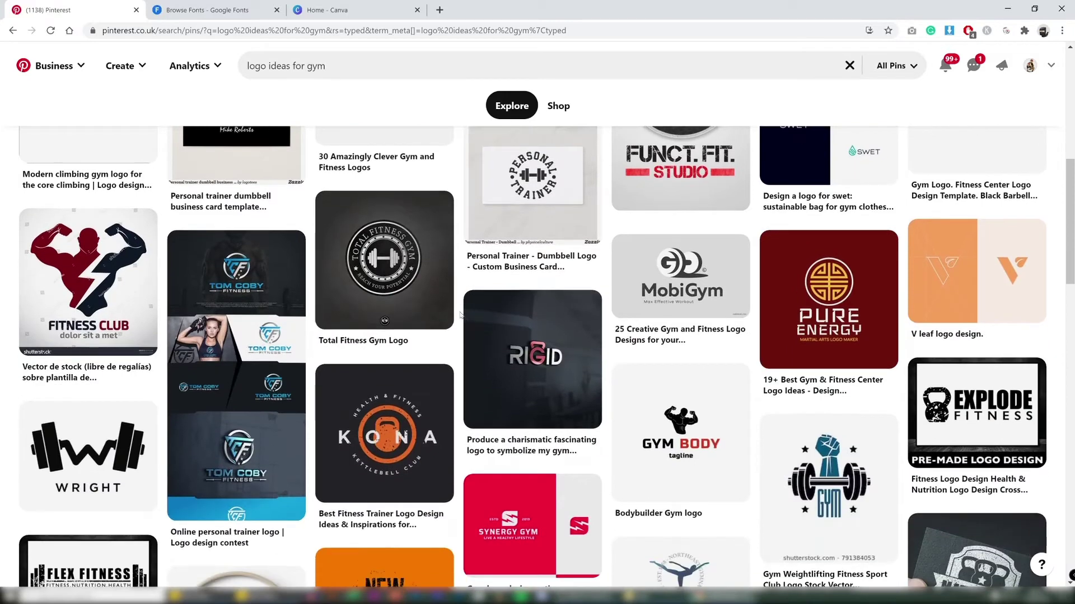
scroll(461, 303, "down", 6)
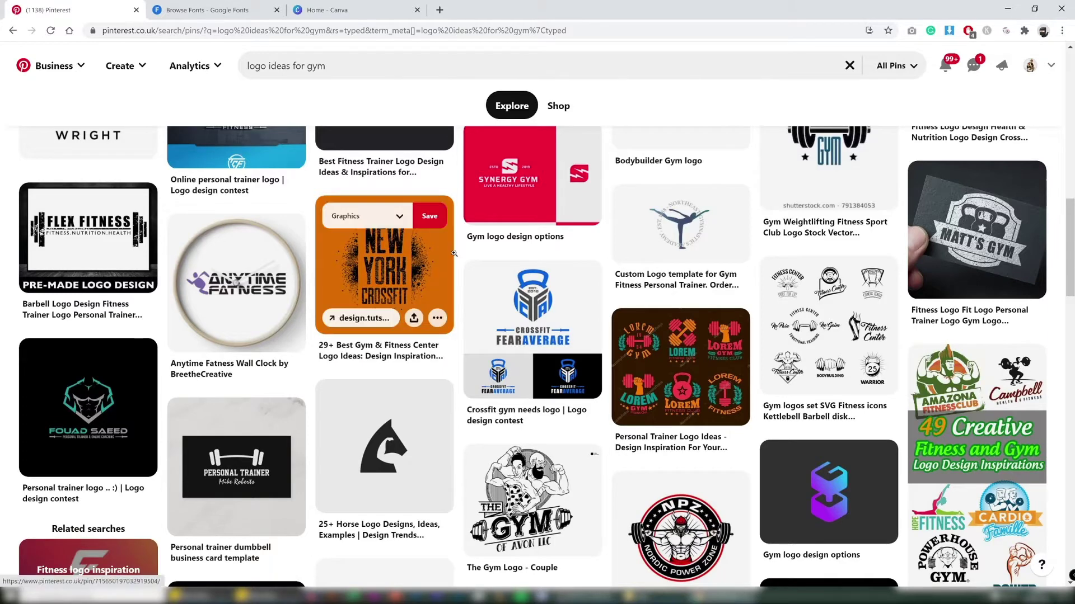
left_click(213, 8)
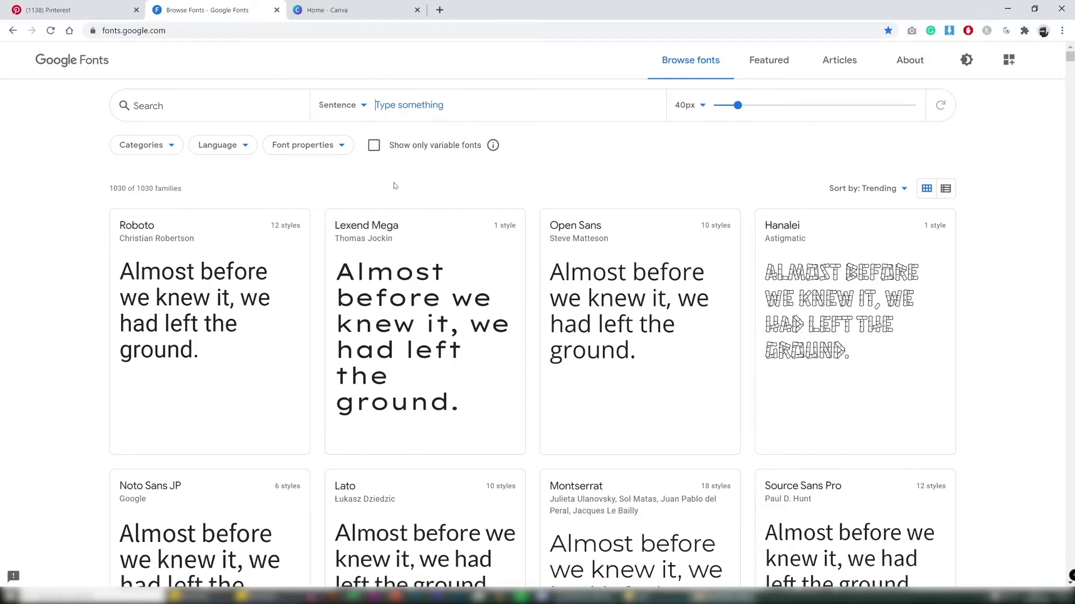
- Preview 'APHLEX' in Google Fonts with only Sans Serif fonts shown
type("APHLEX")
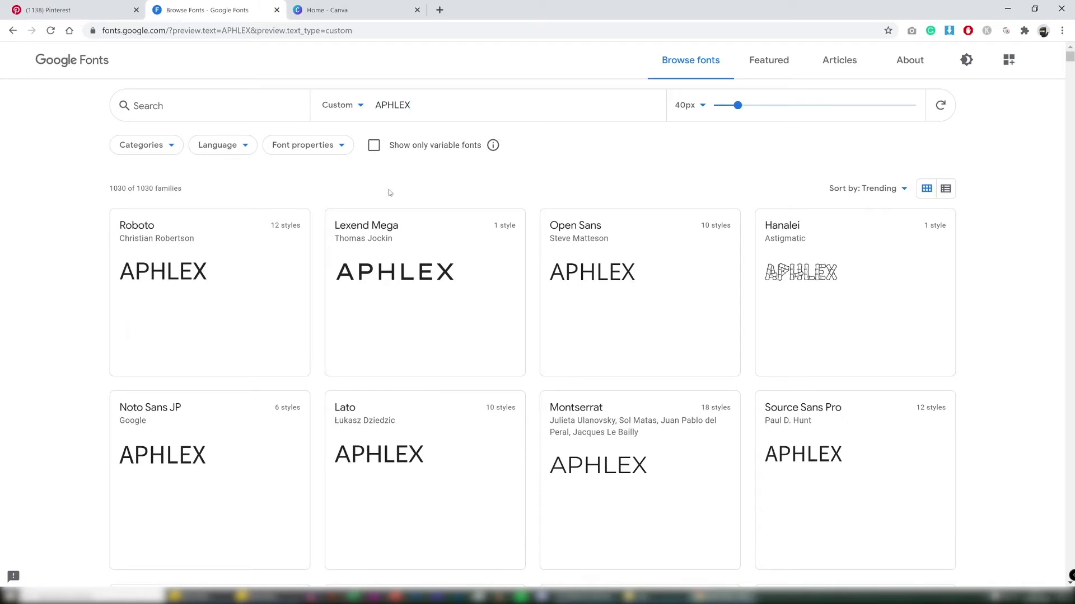
left_click(141, 145)
left_click(124, 175)
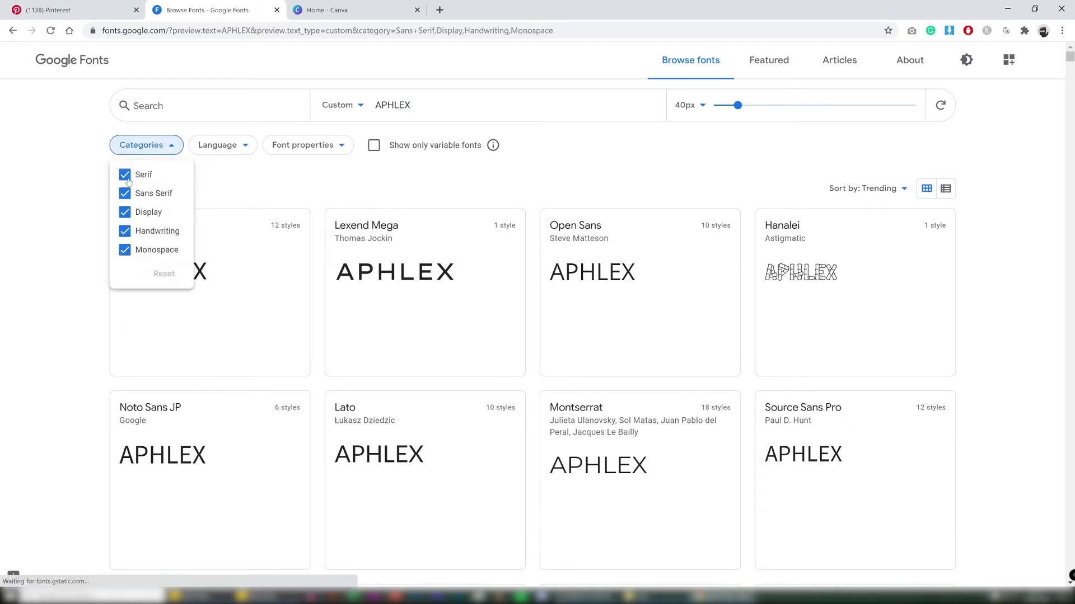
left_click(124, 212)
left_click(124, 231)
left_click(125, 250)
left_click(75, 252)
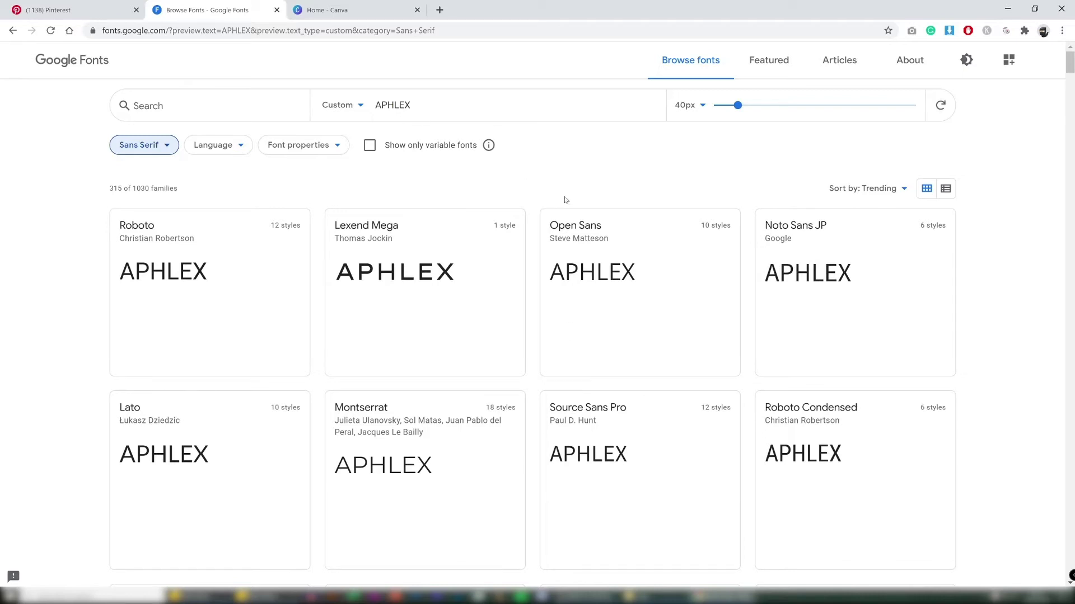
scroll(559, 185, "down", 1)
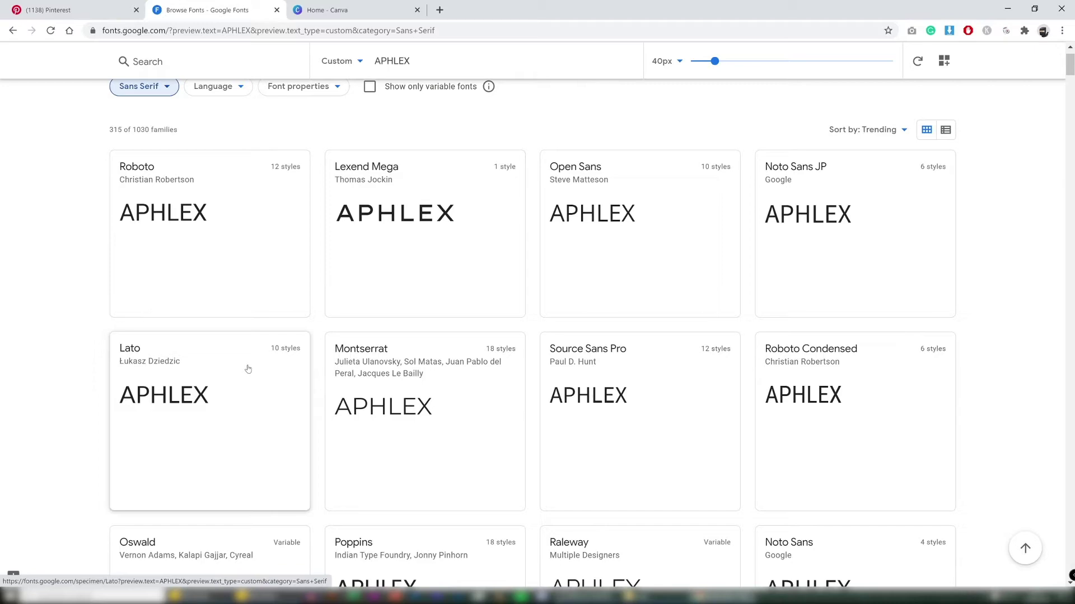
left_click(346, 7)
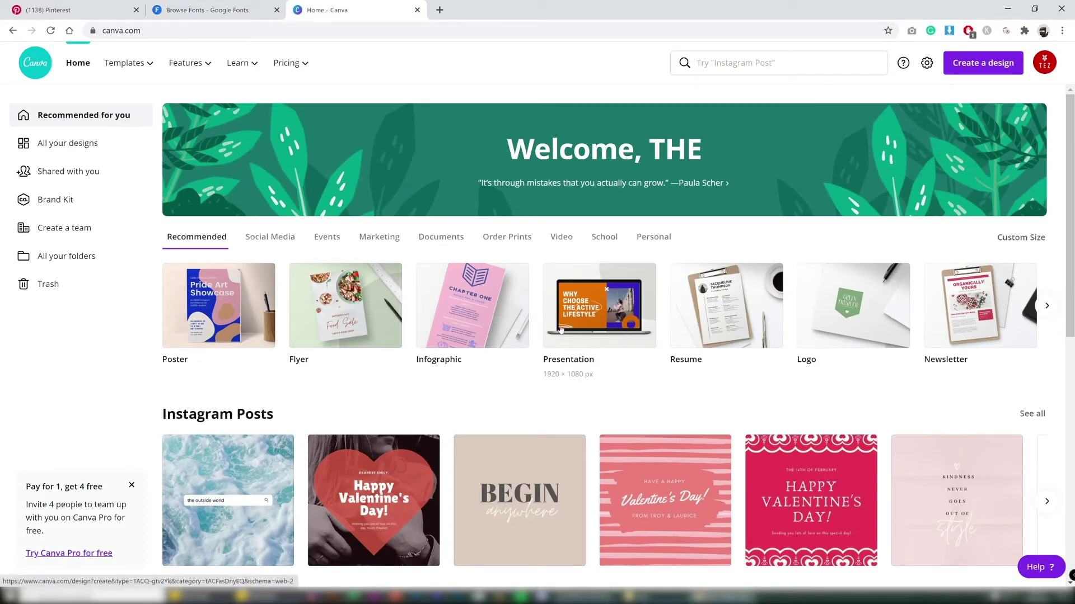
- Start a new Canva logo design and add a heading to it
left_click(832, 314)
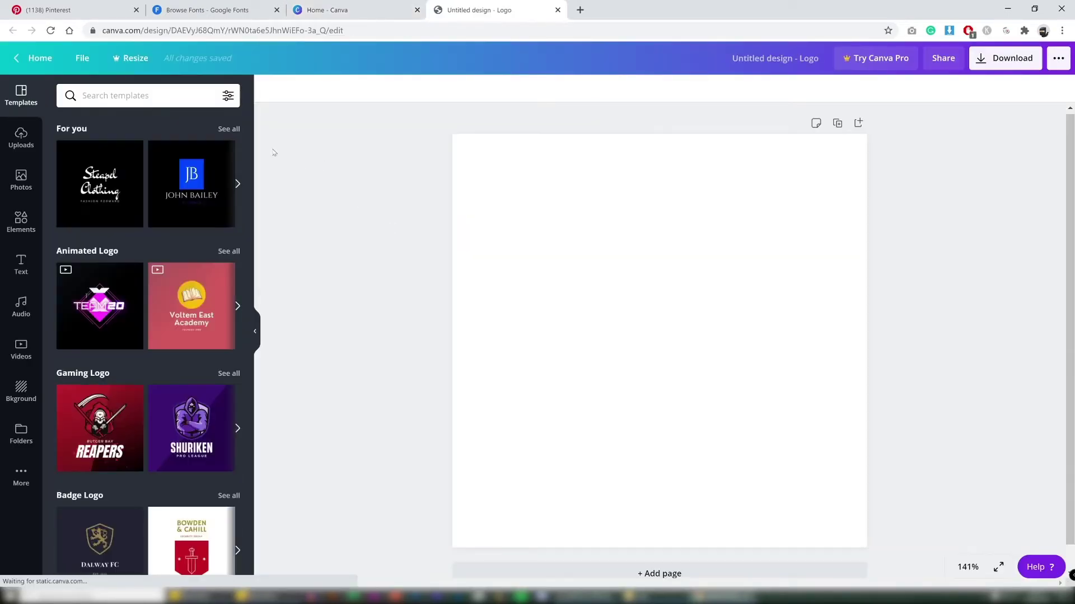
left_click(20, 266)
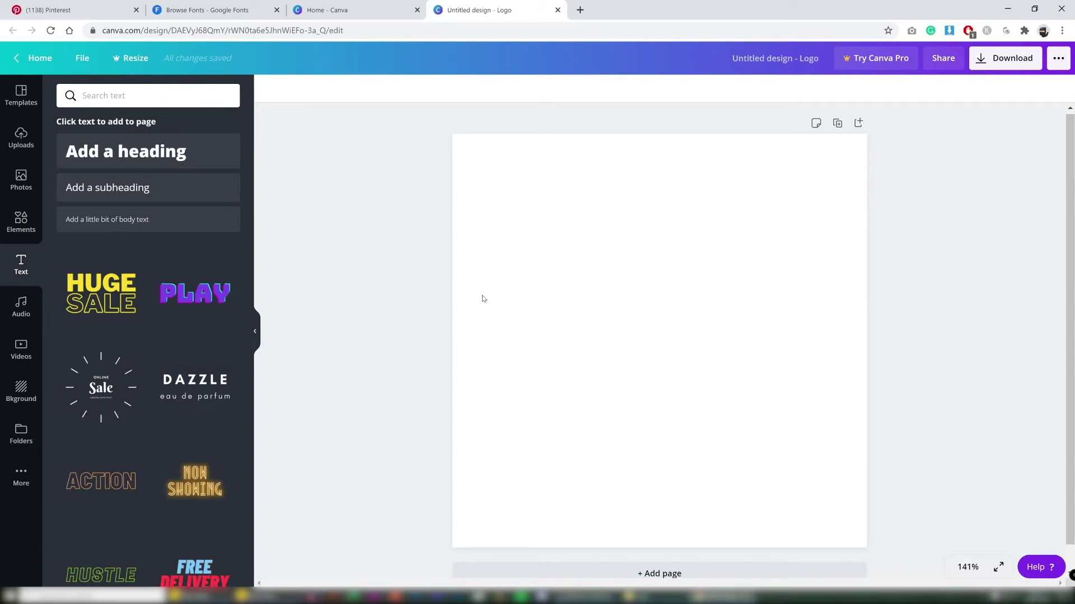
left_click(126, 151)
- Change the heading text to uppercase, letter-spaced 'A P H L E X'
left_click(591, 341)
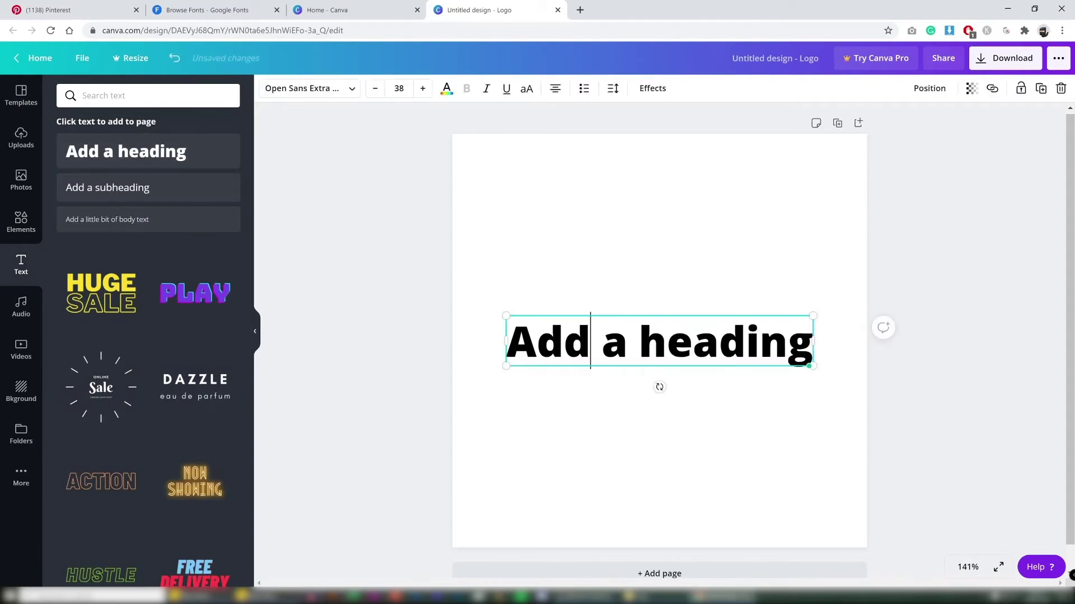
key("ctrl+a")
type("aphl")
key("ctrl+a")
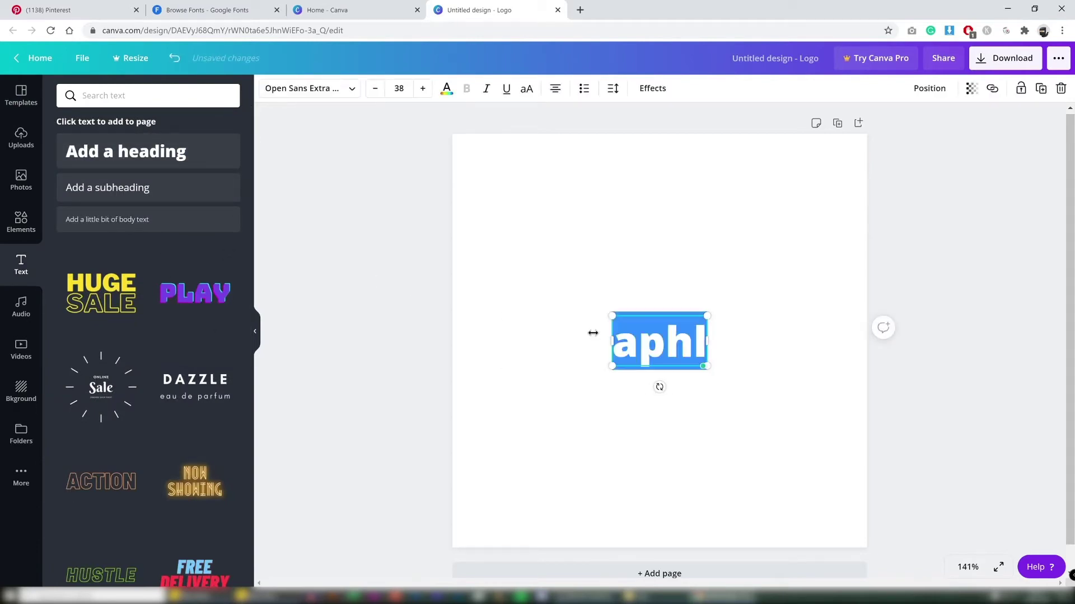
key("ctrl+shift+k")
key("End")
type("ex")
key("ctrl+a")
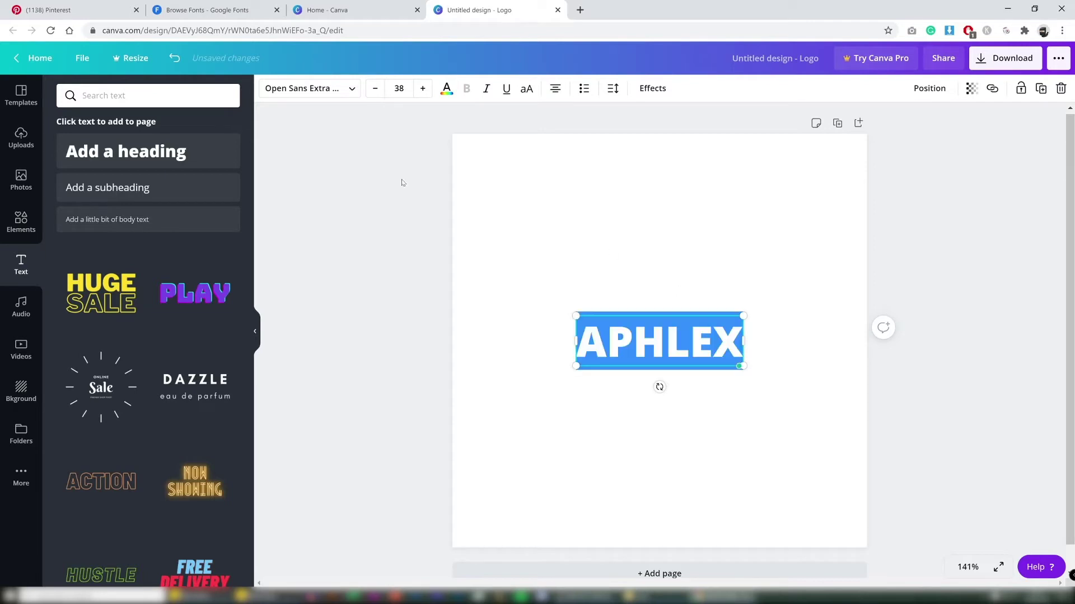
left_click(607, 312)
key("Right")
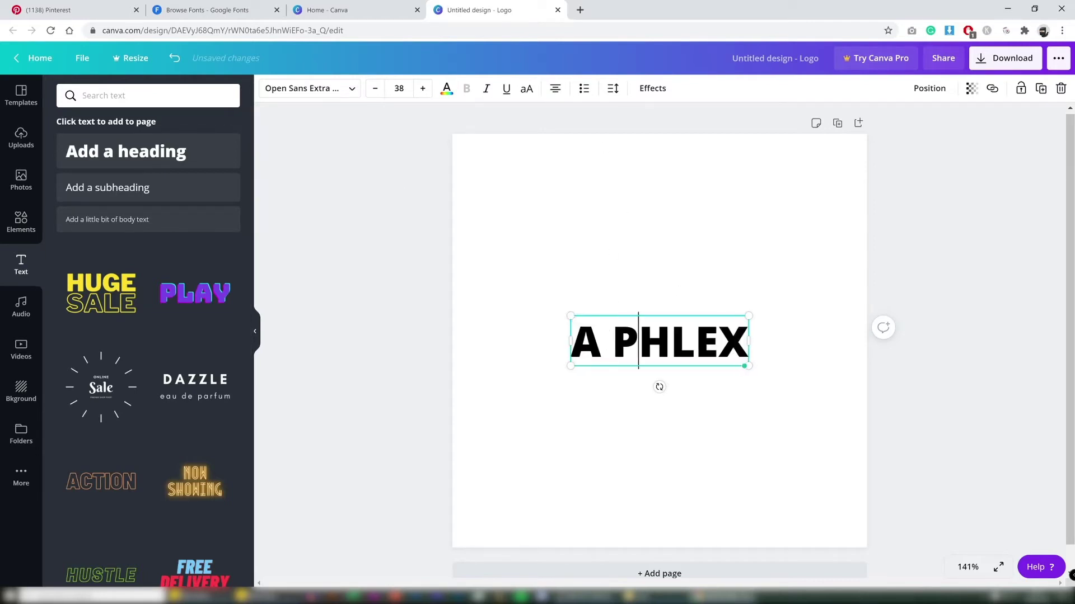
key("Right")
key("Right")
key("Right")
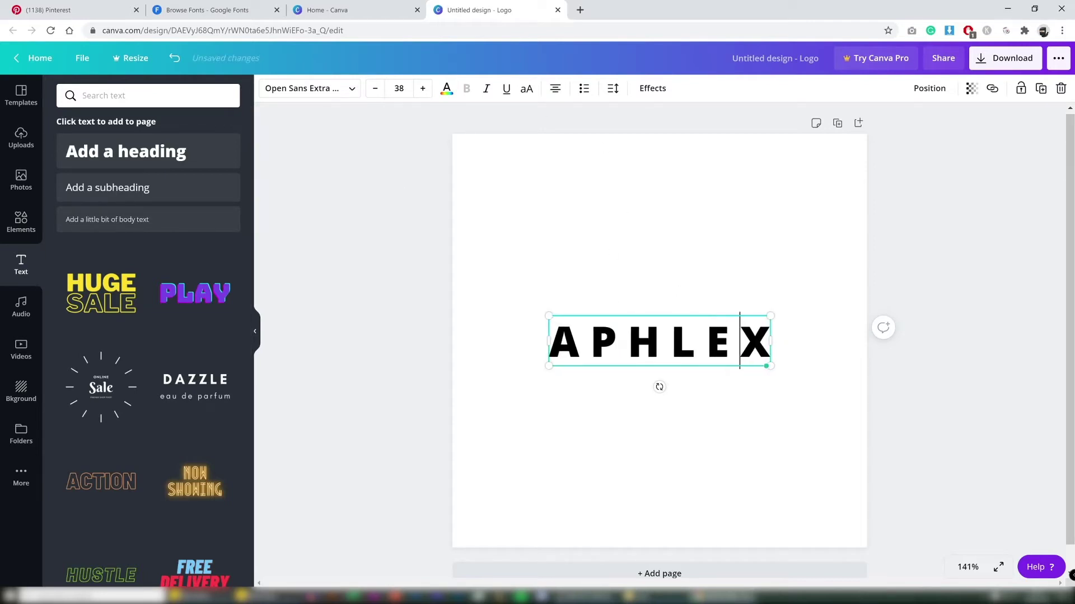
key("ctrl+a")
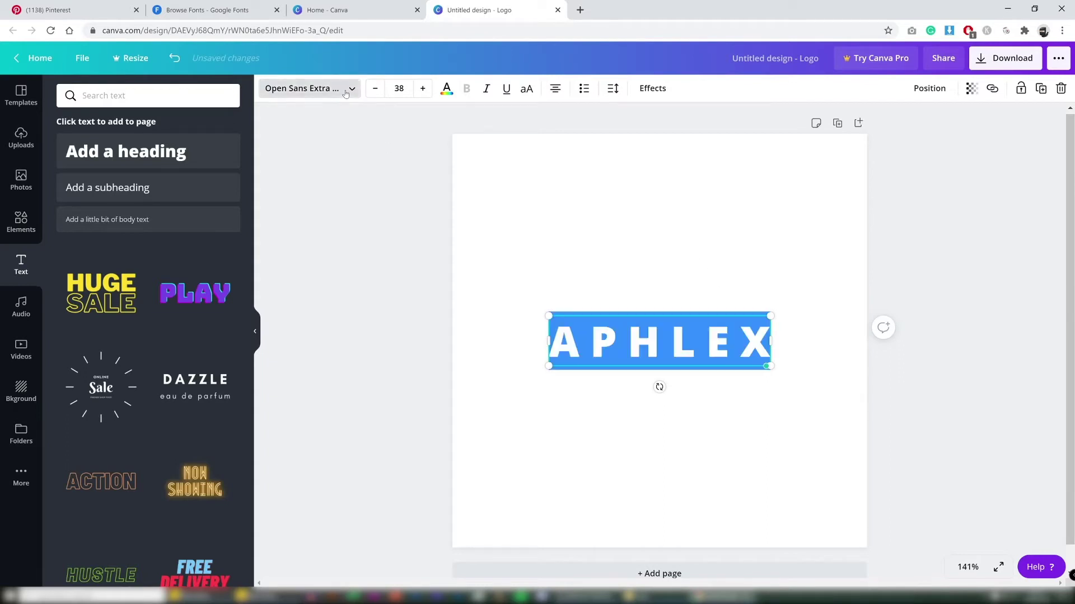
- Set the heading font to Archivo Black
left_click(343, 95)
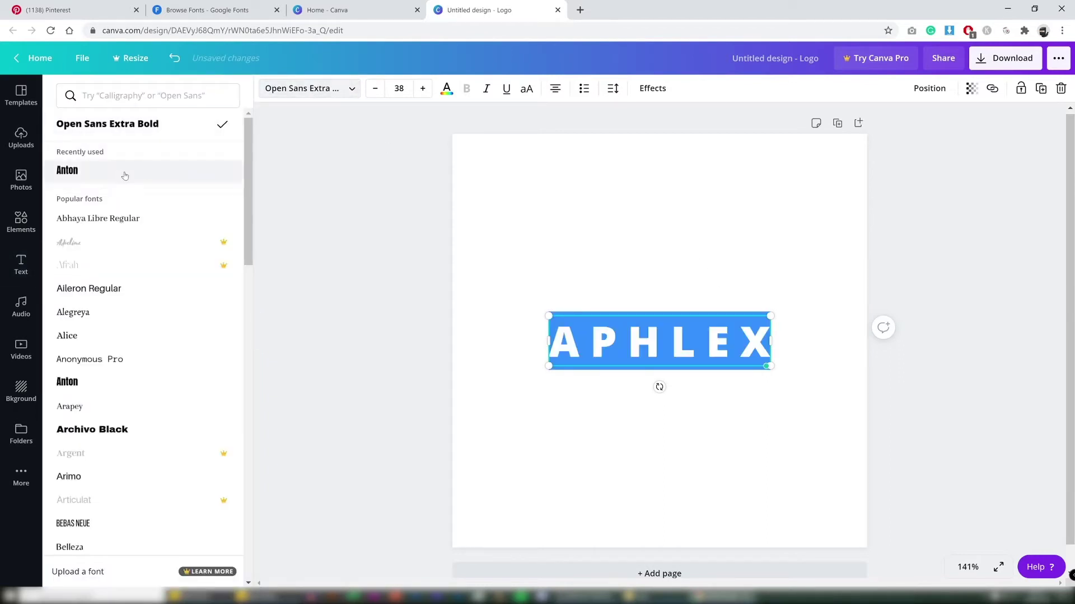
left_click(117, 430)
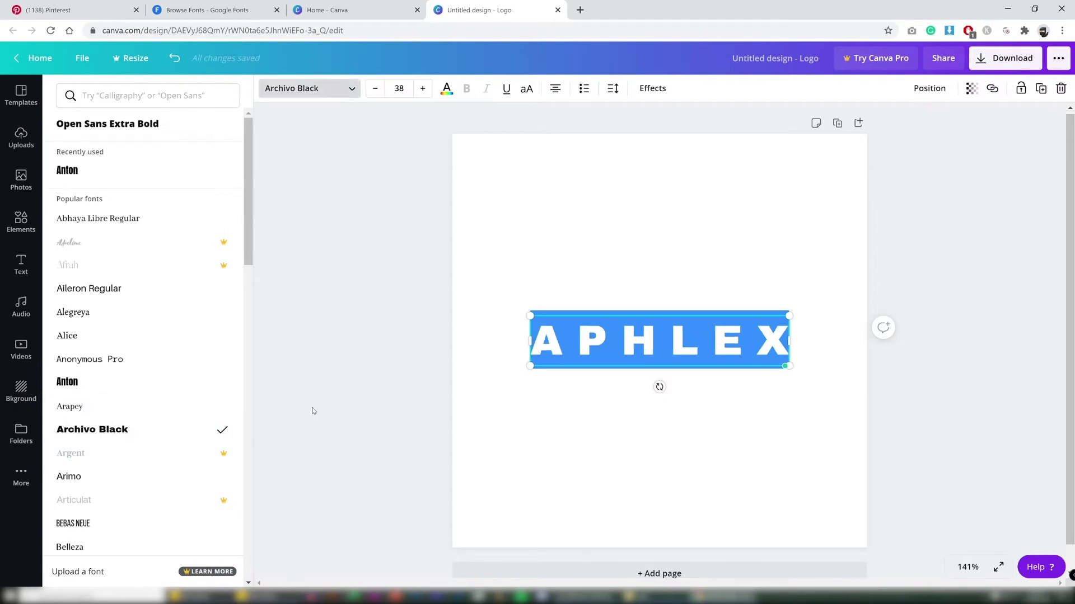
key("Escape")
left_click(567, 399)
left_click(614, 255)
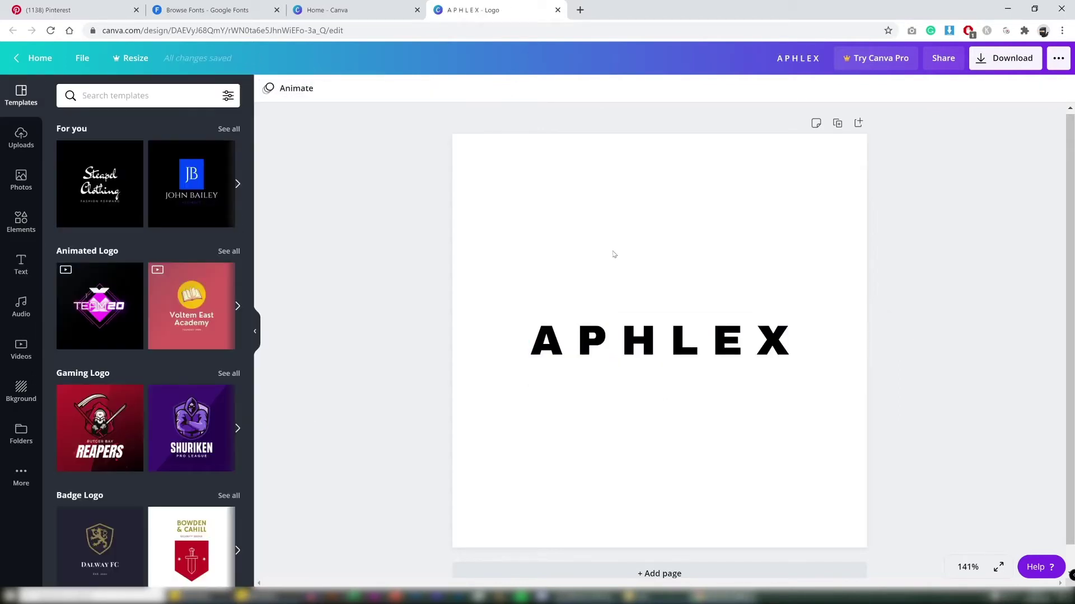
- Try the Anton, Cardo and HK Grotesk styles on the logo
left_click(22, 474)
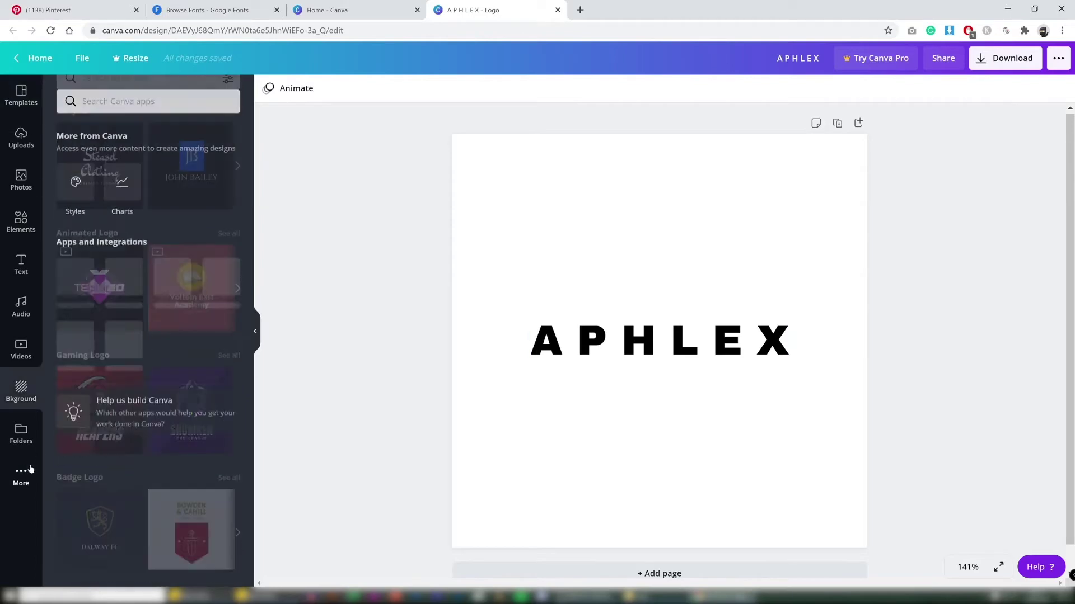
left_click(75, 187)
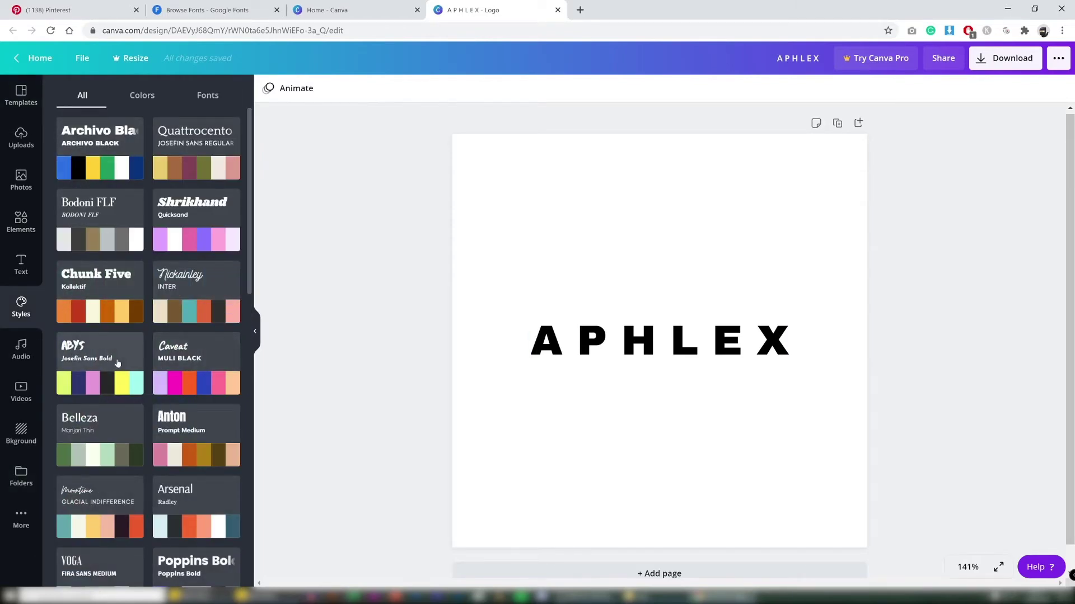
scroll(150, 395, "down", 2)
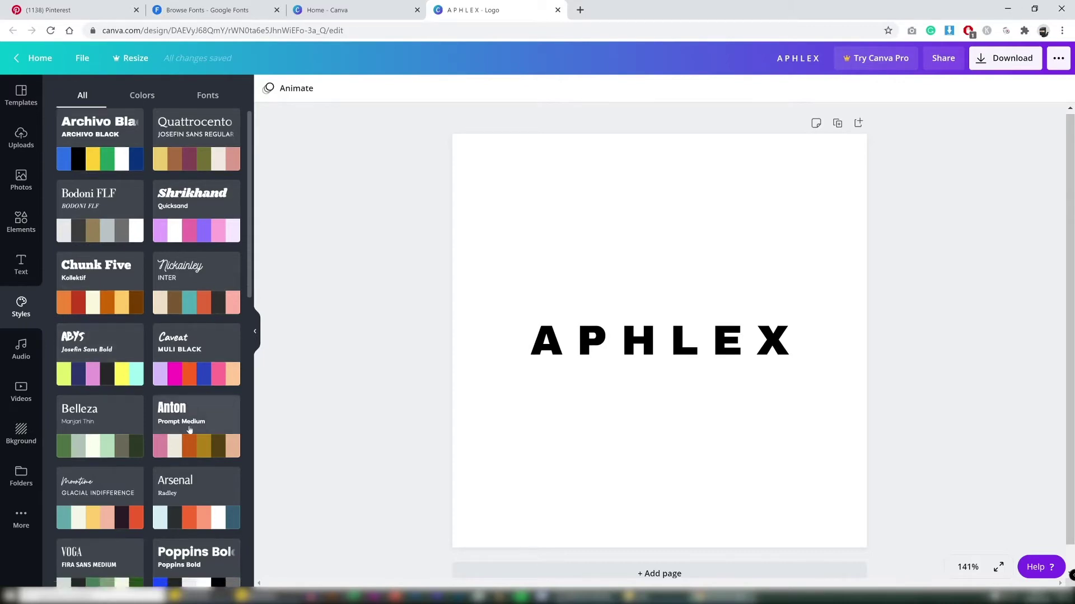
left_click(202, 371)
scroll(144, 350, "down", 8)
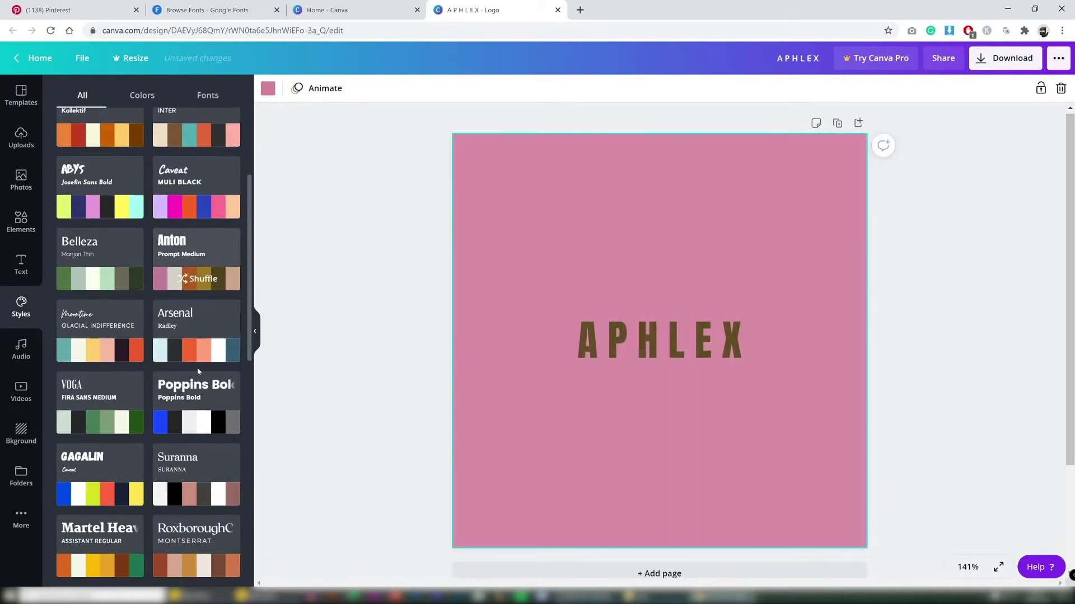
left_click(190, 322)
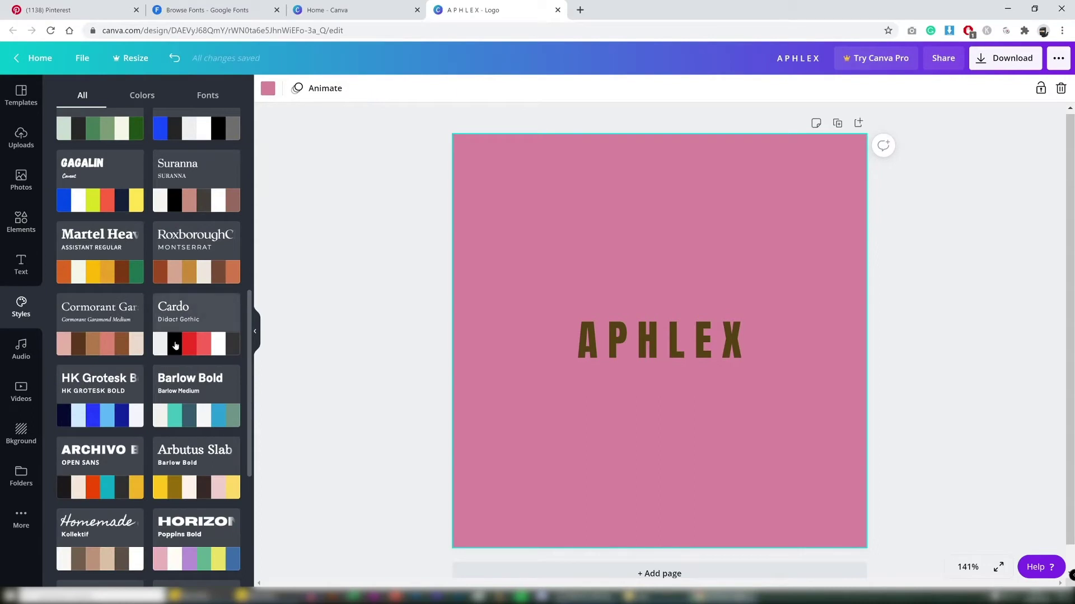
left_click(112, 395)
- Try the Horizon, Fredoka One, Montserrat, Ovo and Glacial Indifference styles
scroll(129, 407, "down", 2)
scroll(129, 407, "down", 1)
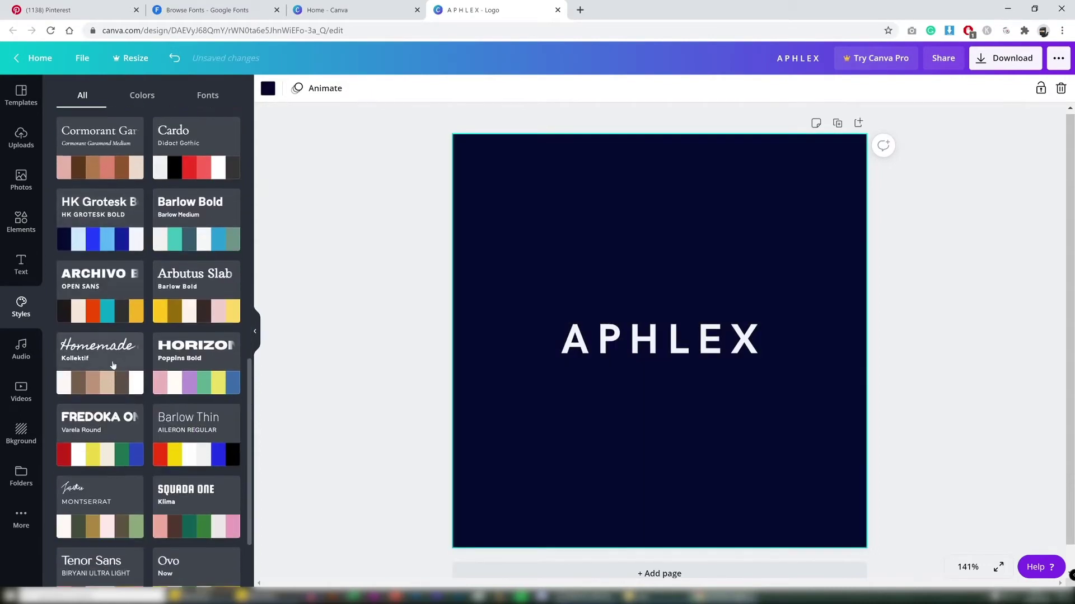
left_click(193, 364)
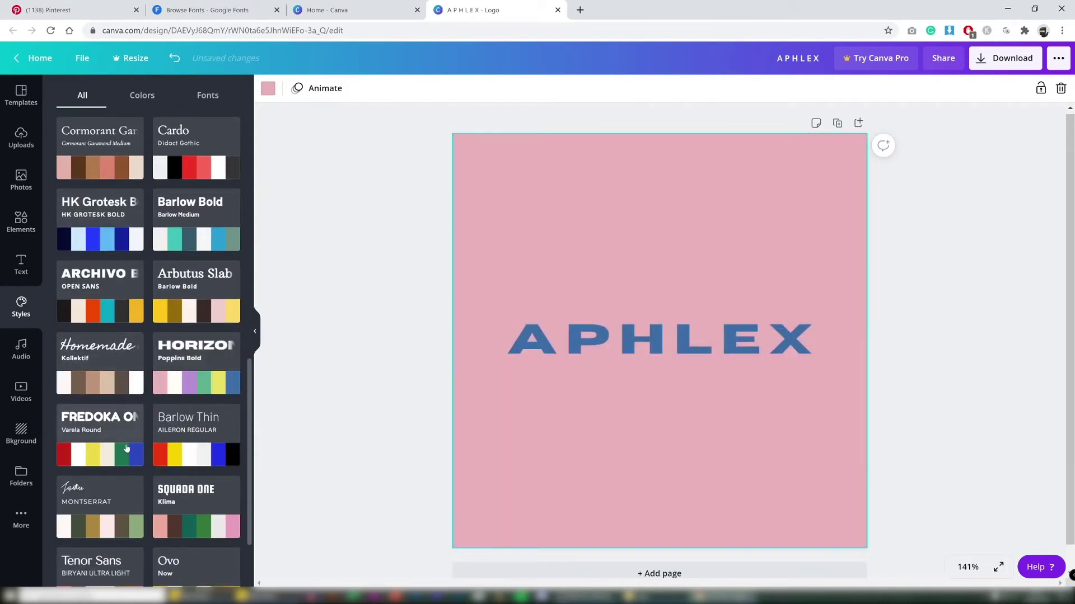
left_click(107, 440)
scroll(131, 484, "down", 2)
left_click(100, 392)
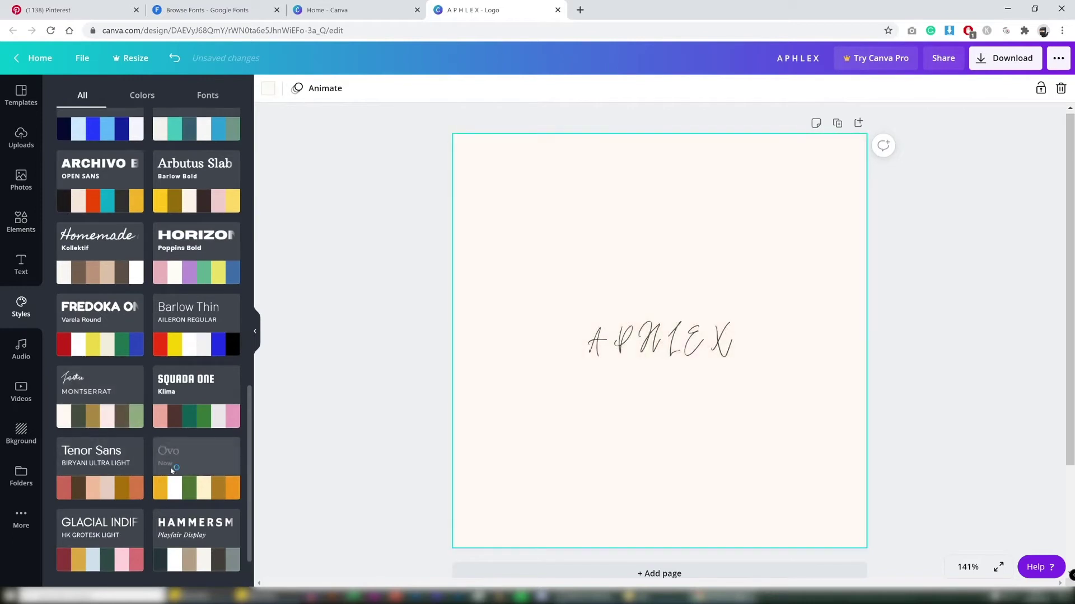
left_click(196, 467)
scroll(103, 525, "down", 1)
left_click(112, 481)
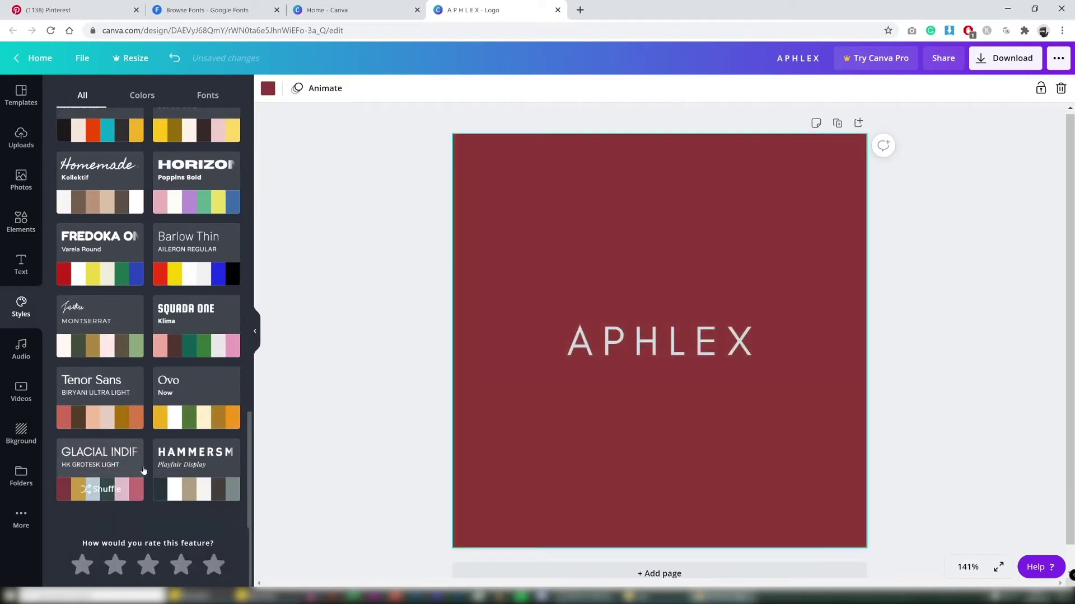
- Apply the Hammersmith style and shuffle its colours to white text on dark slate
left_click(183, 498)
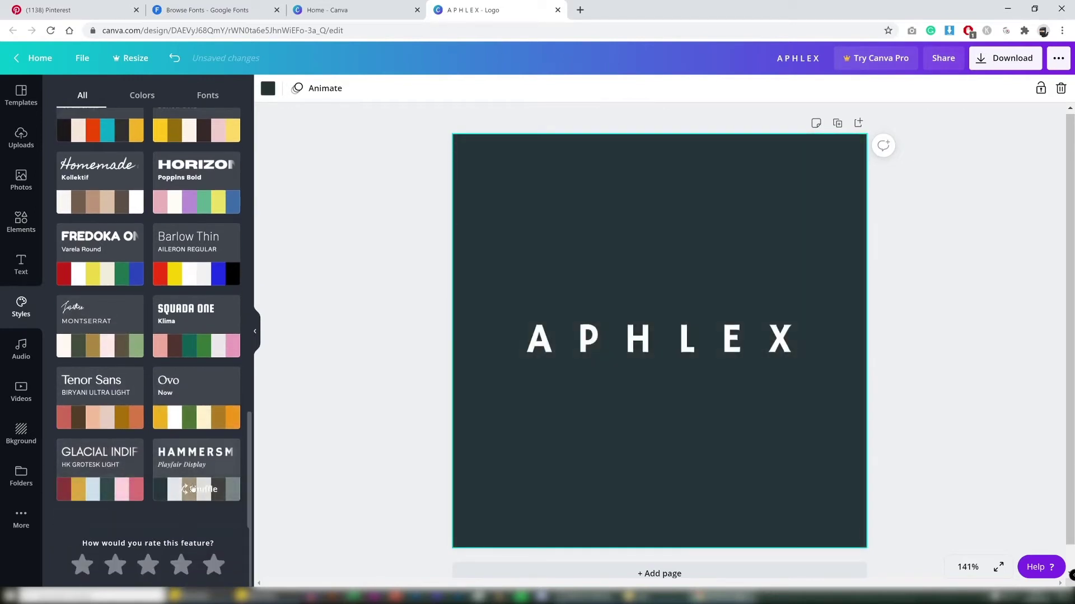
left_click(199, 489)
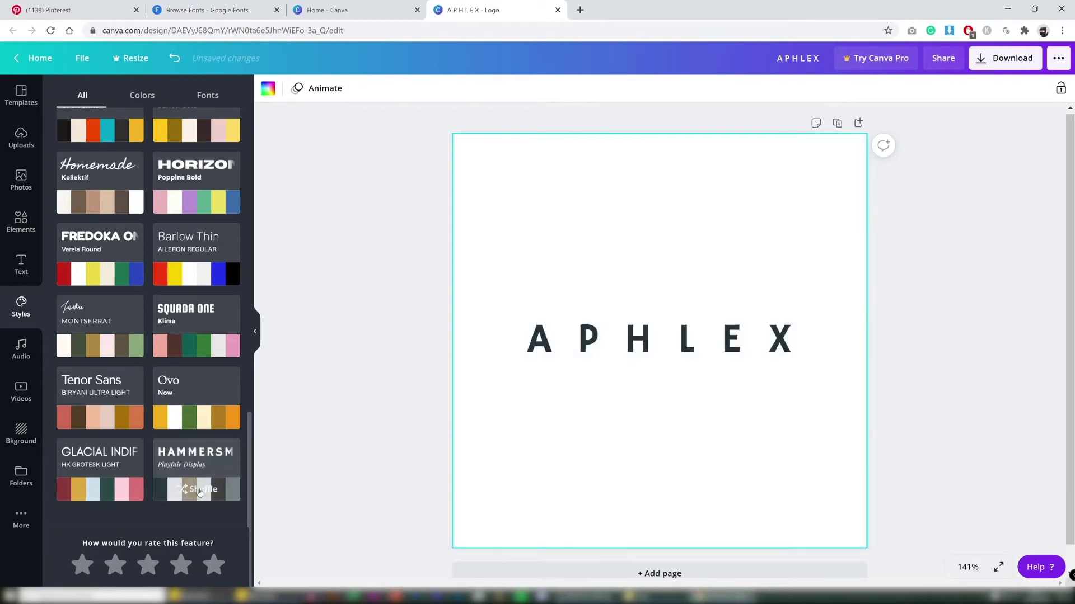
left_click(200, 490)
left_click(199, 491)
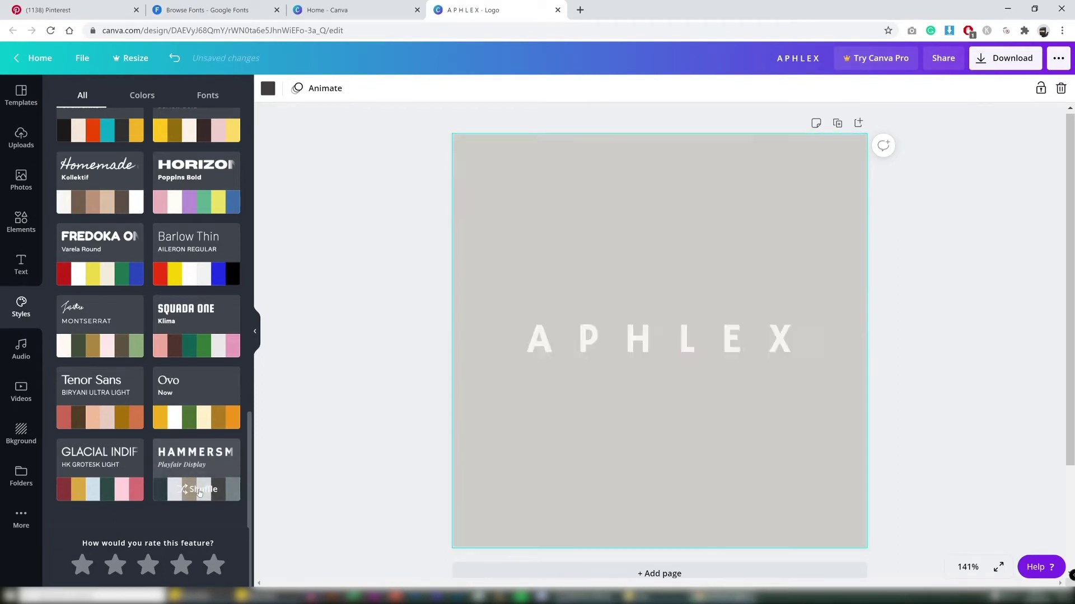
left_click(200, 490)
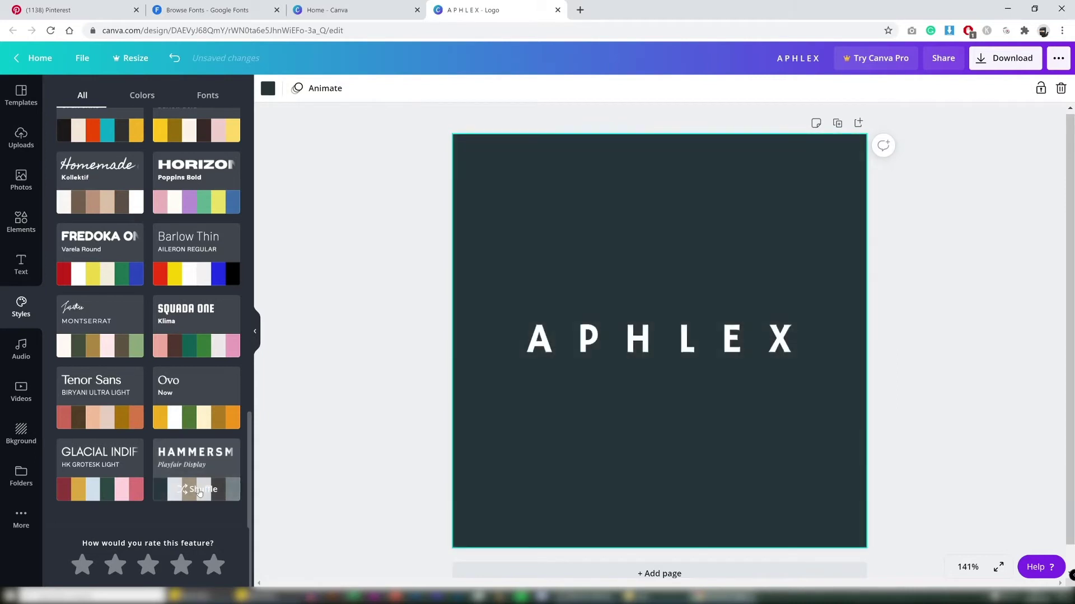
key("Escape")
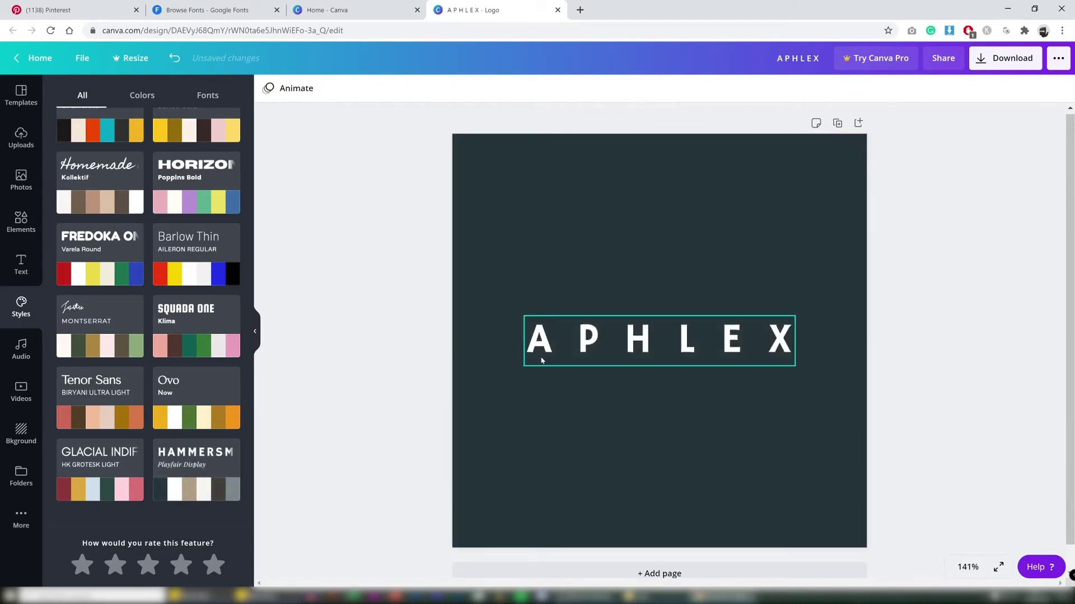
scroll(644, 476, "down", 1)
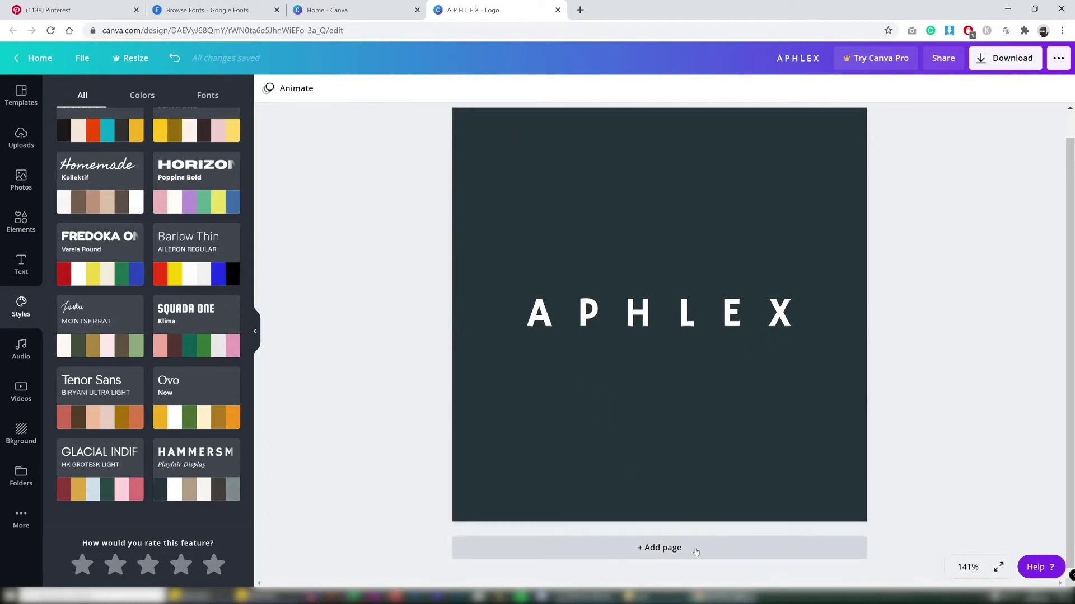
- Add a second page with the Hammersmith palette inverted: dark lettering on white
left_click(690, 552)
scroll(607, 297, "up", 5)
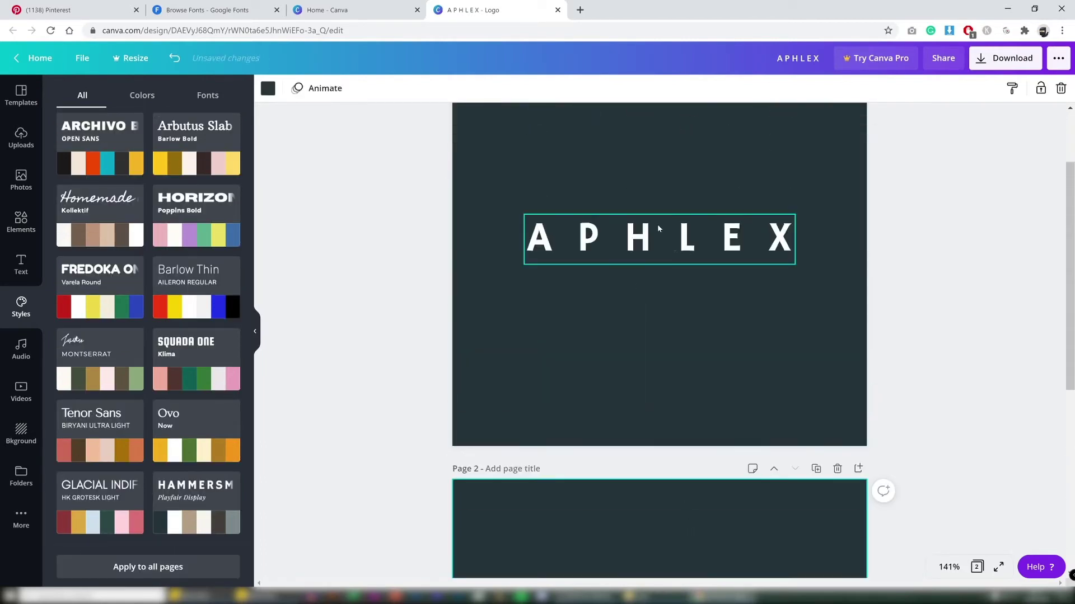
left_click(657, 227)
key("ctrl+z")
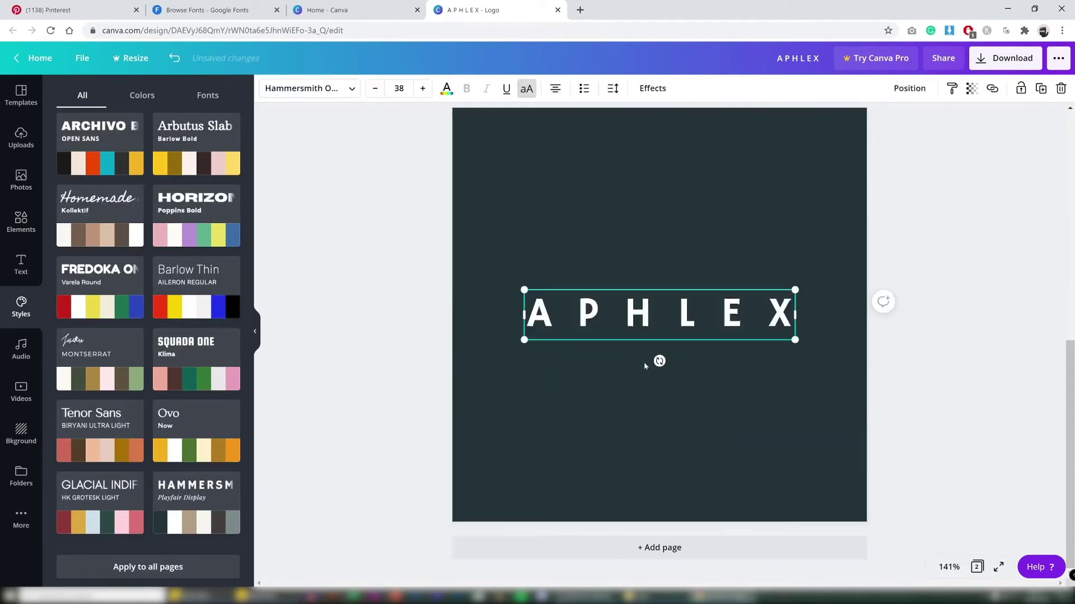
left_click(199, 526)
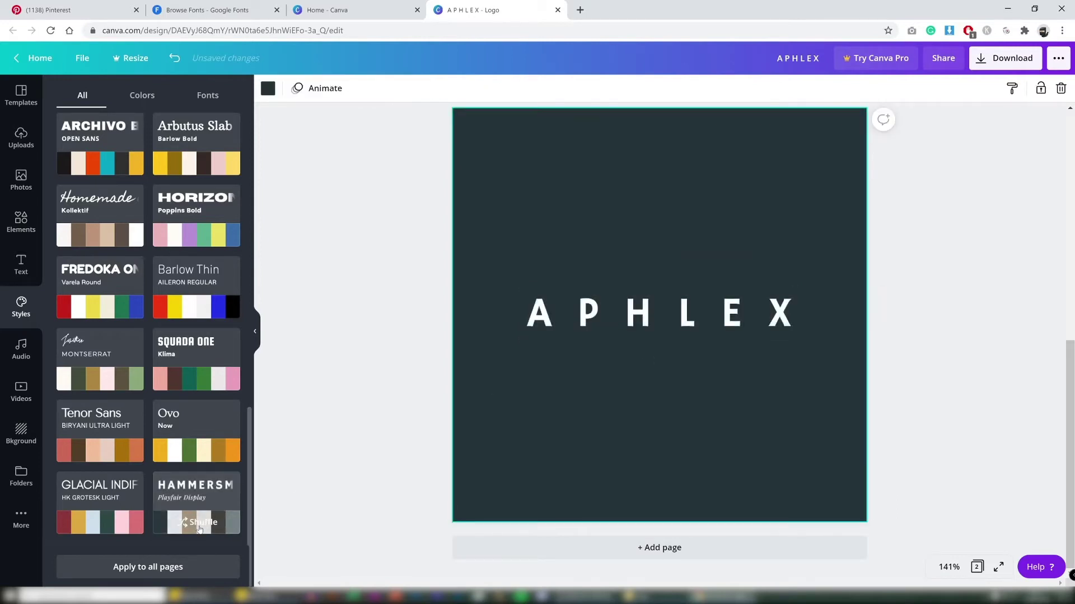
key("ctrl+y")
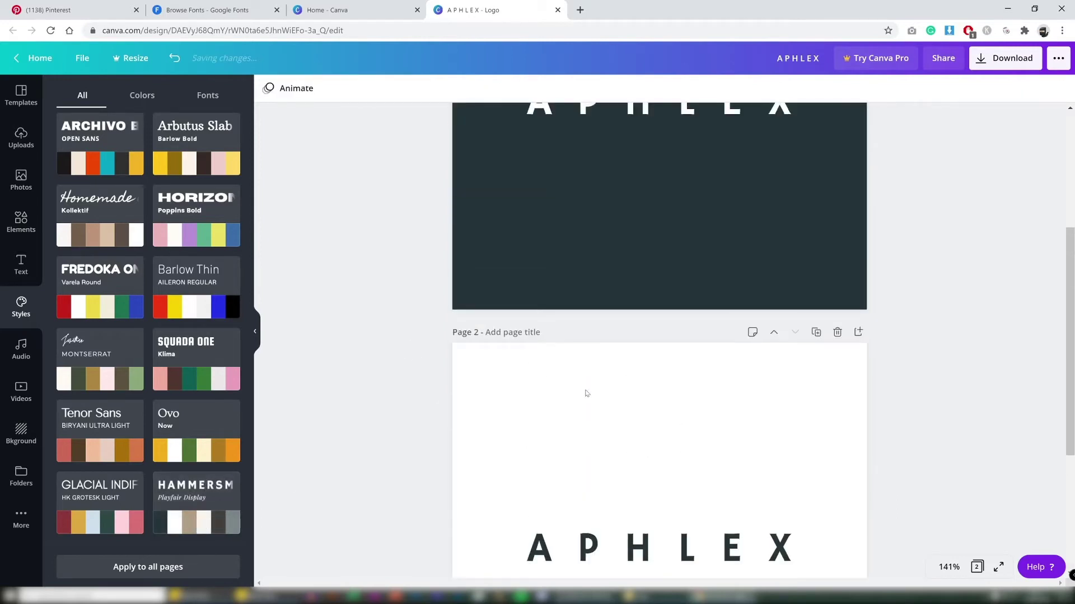
scroll(746, 290, "up", 5)
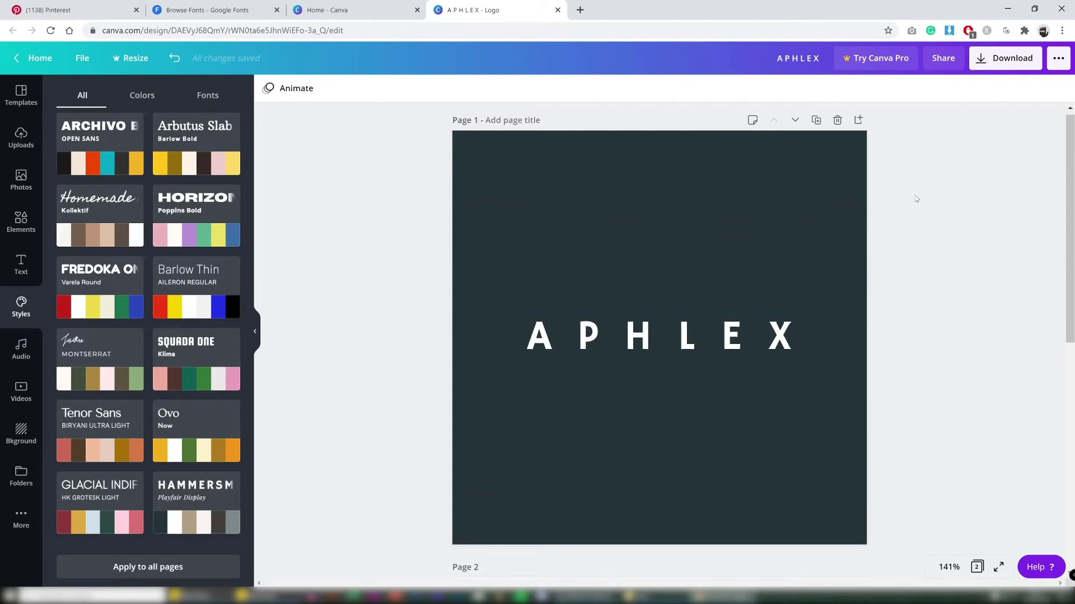
- Download both pages as PNG and save the A P H L E X zip in the Logo folder
left_click(1058, 58)
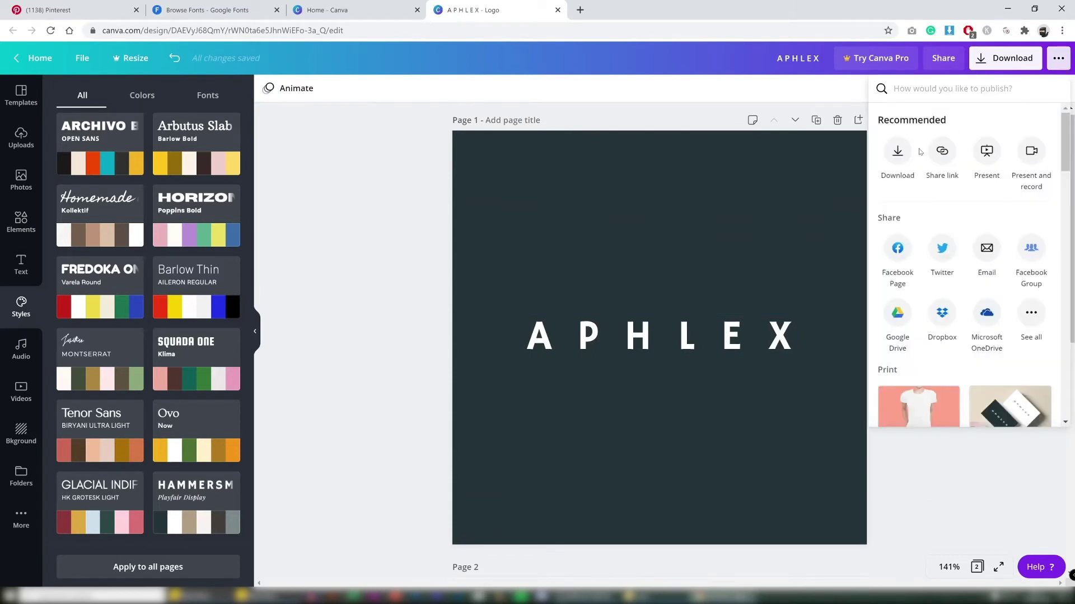
left_click(896, 159)
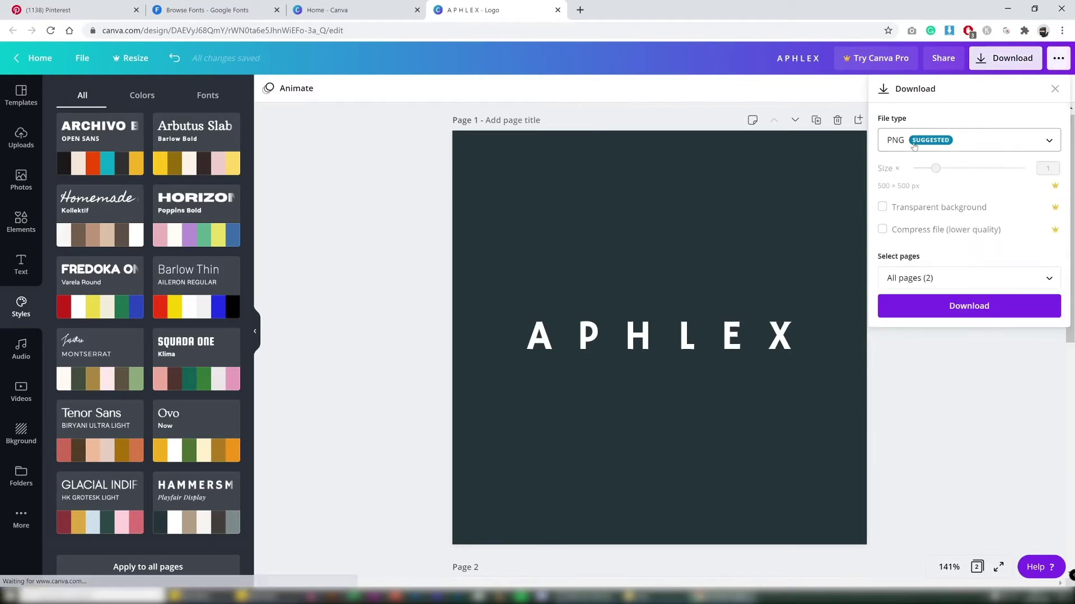
left_click(940, 308)
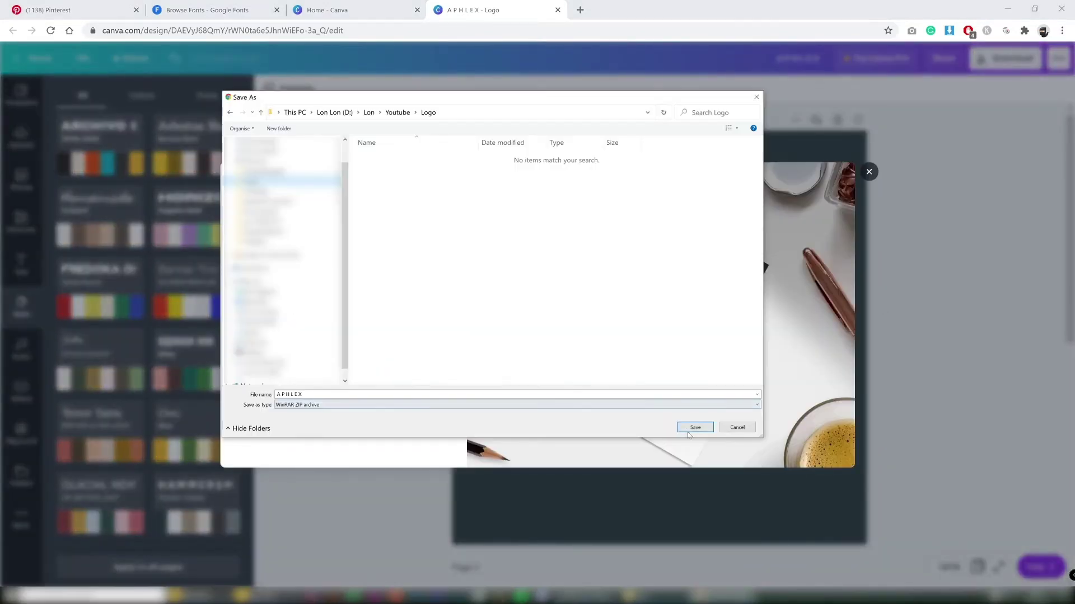
left_click(695, 429)
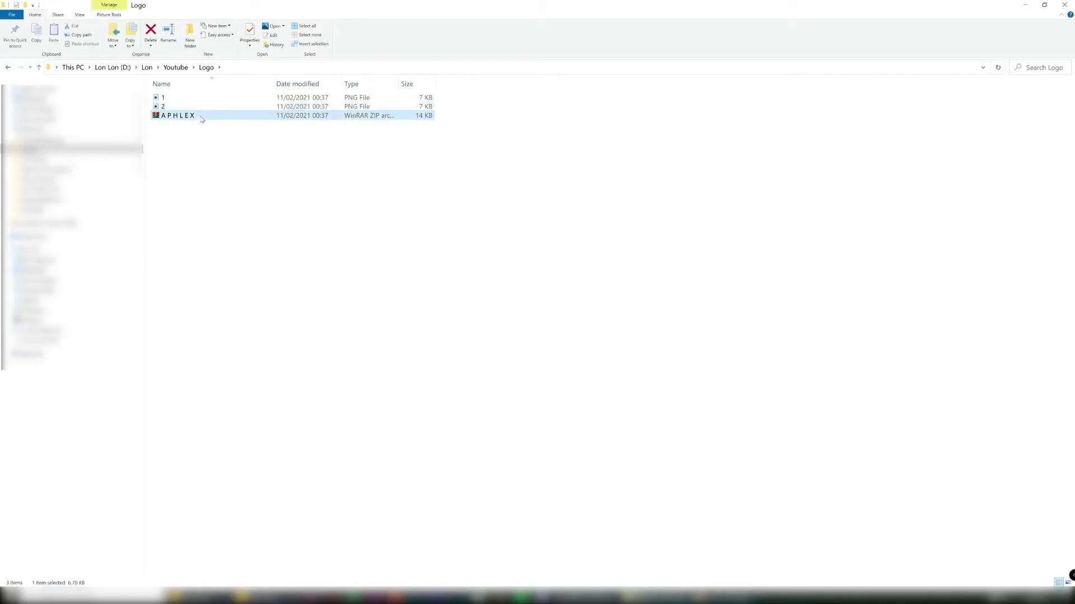
left_click(198, 101)
double_click(198, 100)
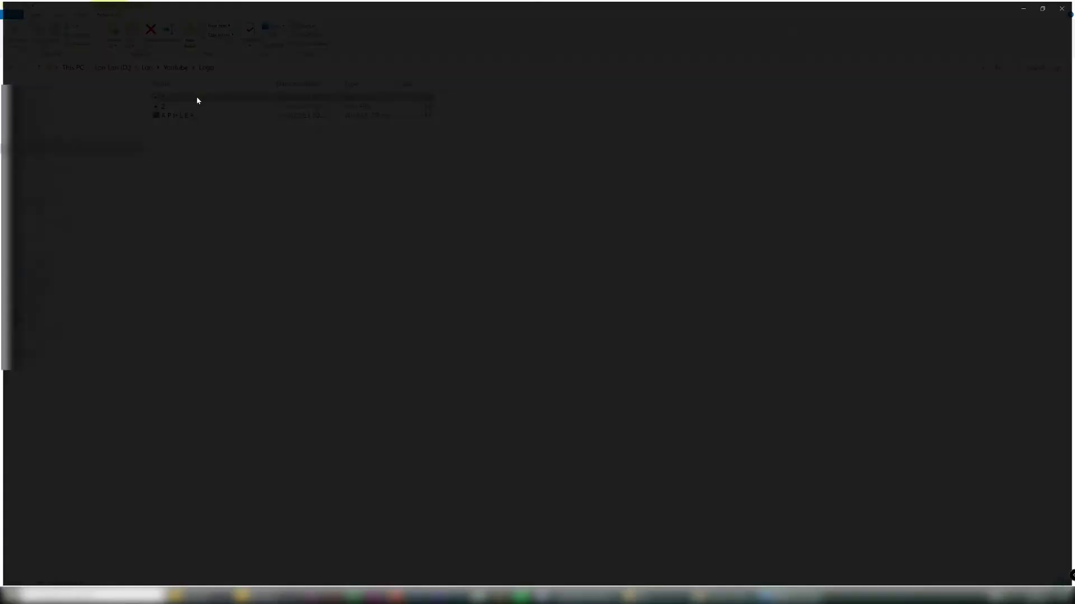
left_click(1064, 5)
double_click(215, 107)
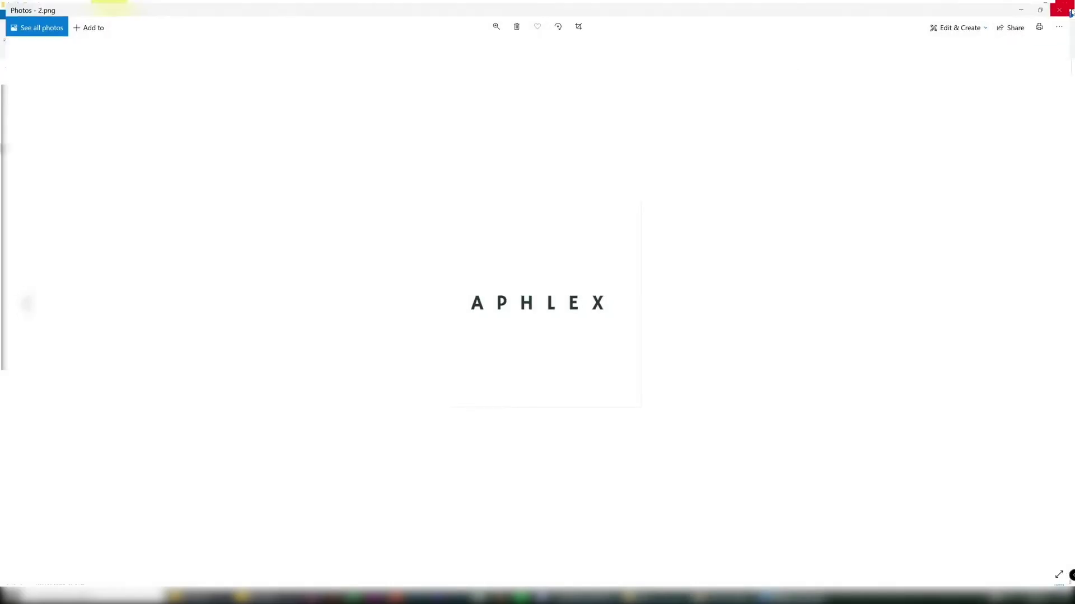
left_click(1066, 10)
double_click(235, 101)
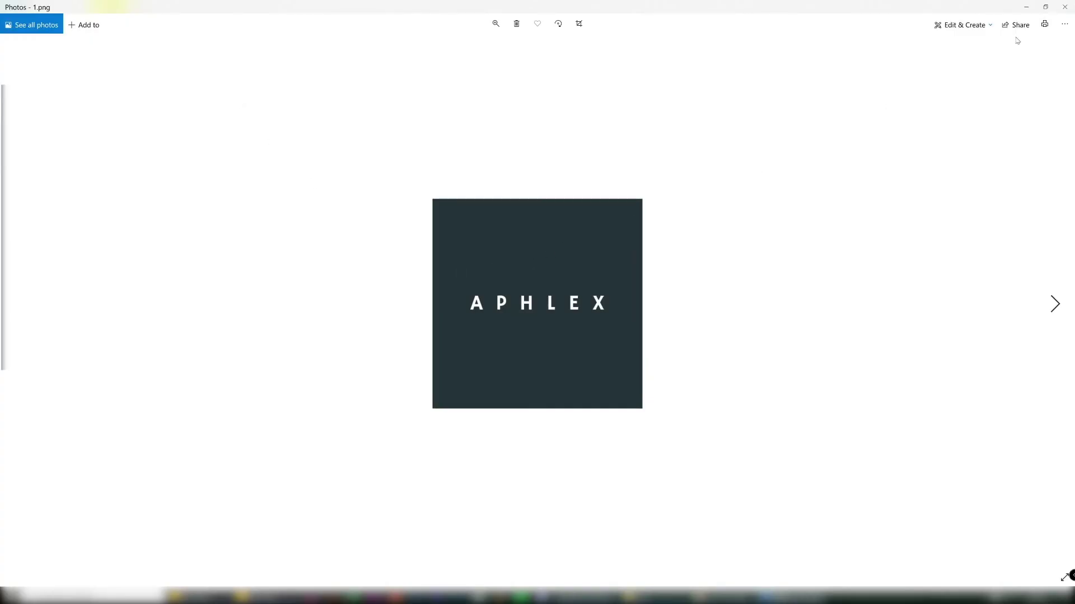
left_click(1065, 6)
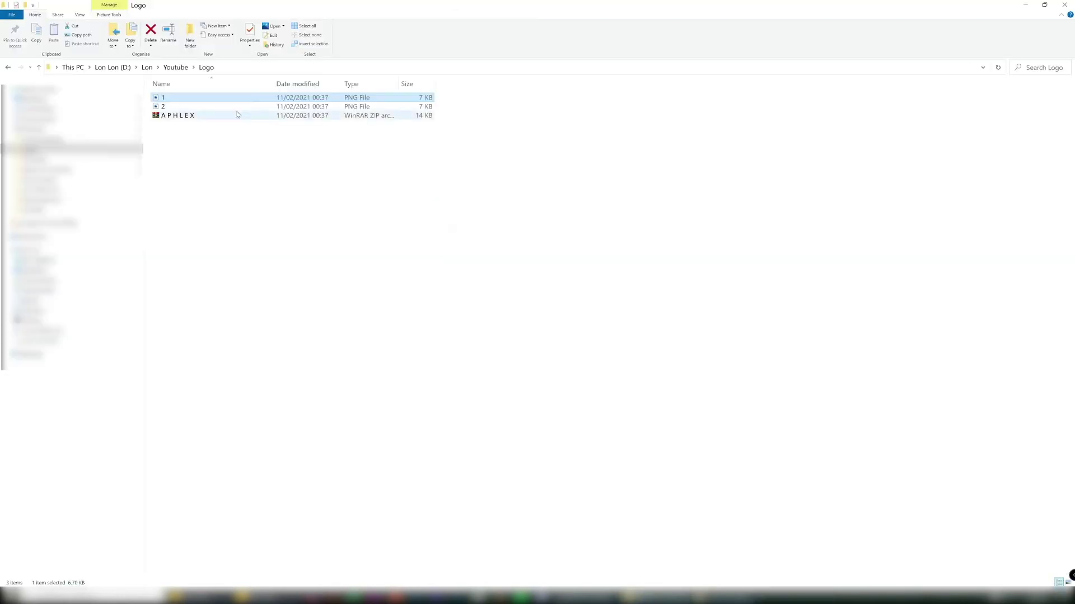
- Duplicate file 1 and rename the copy '1 - Cropped'
key("ctrl+c")
key("ctrl+v")
left_click(172, 98)
double_click(173, 98)
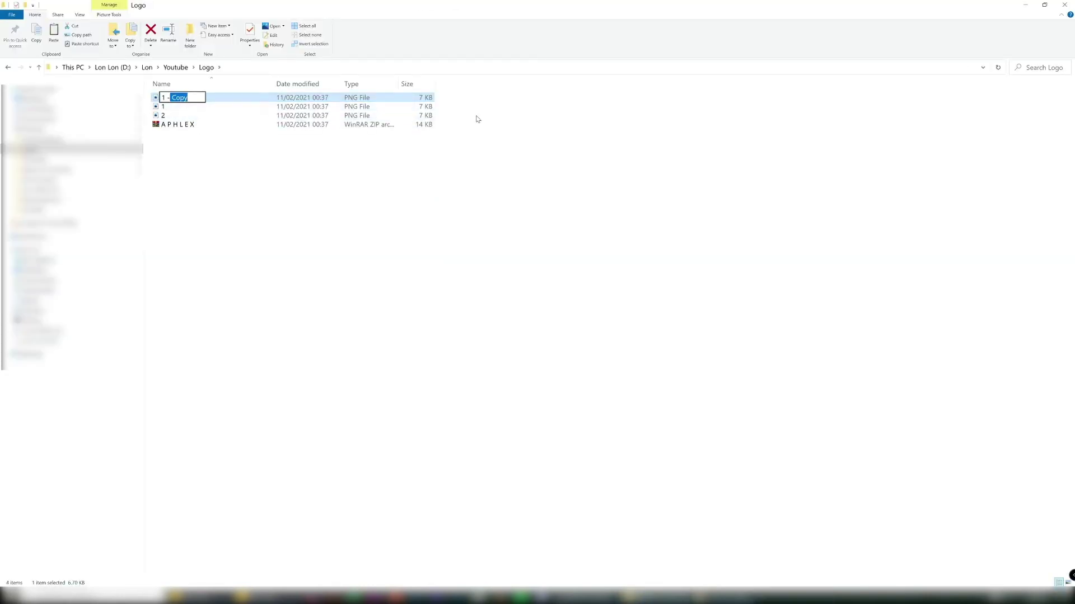
key("BackSpace")
type("Cropped")
key("Return")
- Crop '1 - Cropped' in Photos to a strip around the lettering and save a copy
double_click(209, 99)
left_click(962, 26)
left_click(920, 51)
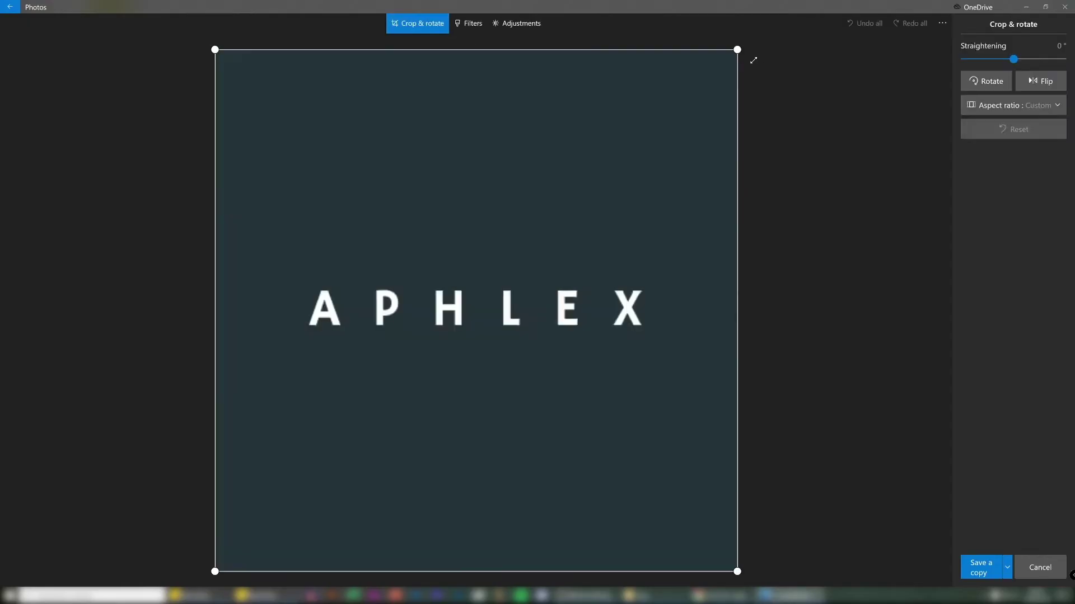
left_click_drag(737, 50, 816, 260)
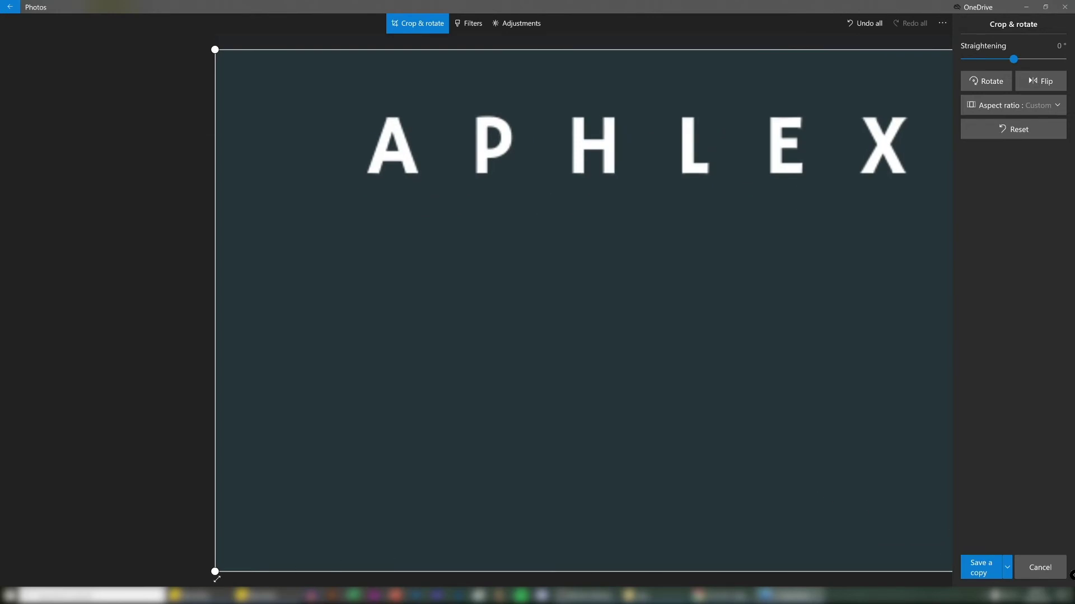
left_click_drag(217, 578, 150, 248)
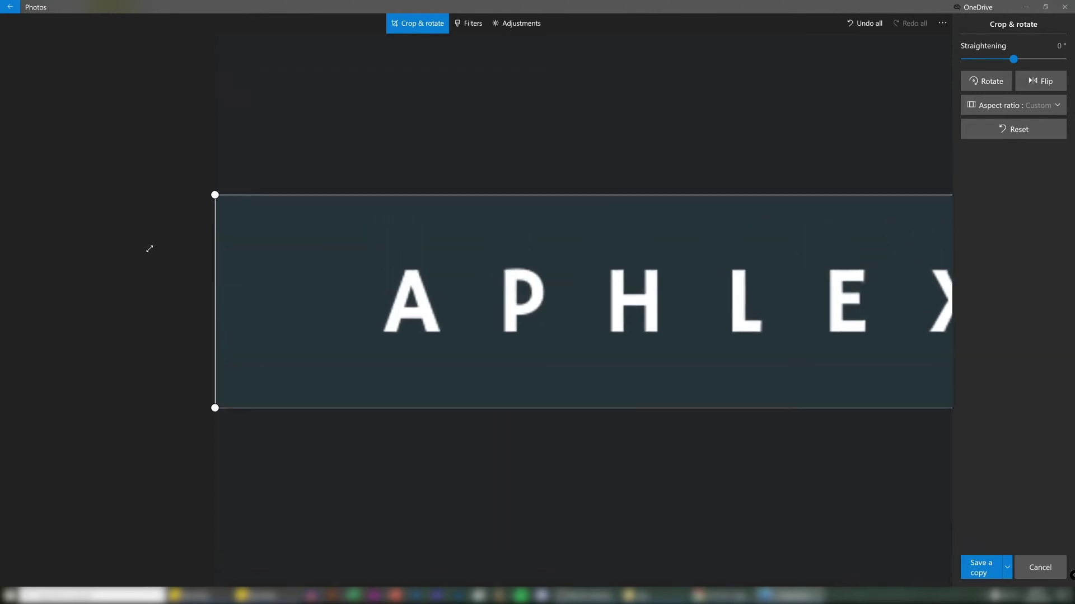
left_click(999, 570)
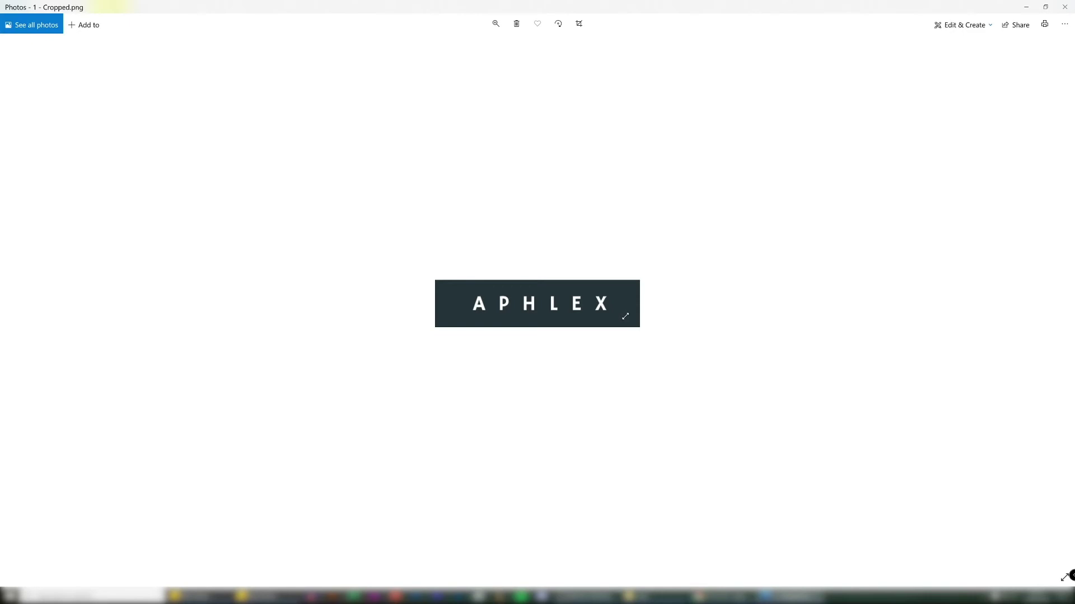
- Duplicate file 2 and rename the copy '2 - Cropped'
left_click(1065, 7)
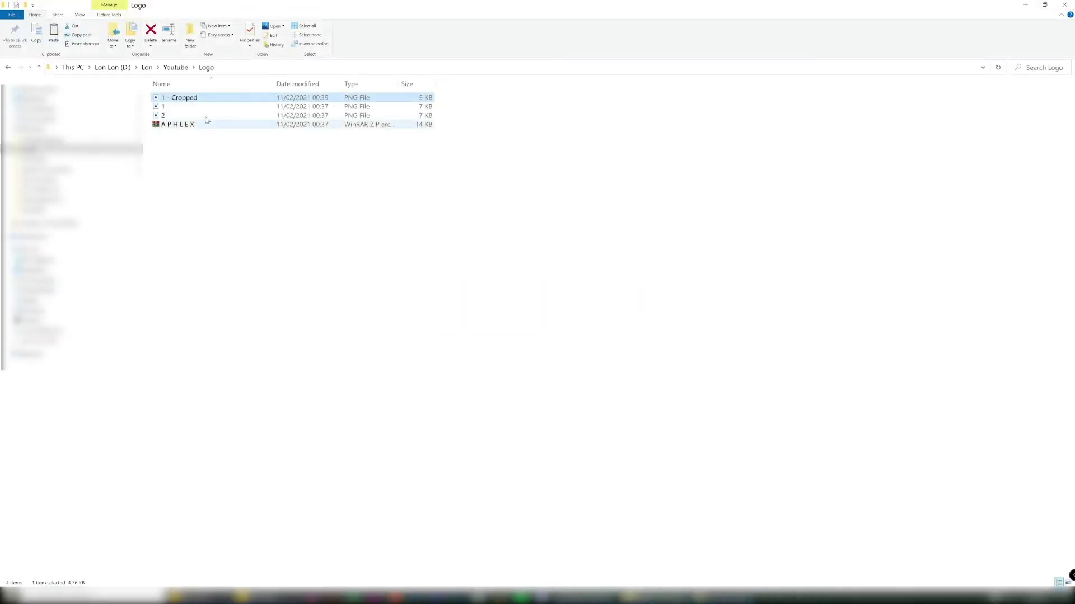
left_click(208, 117)
key("ctrl+c")
key("ctrl+v")
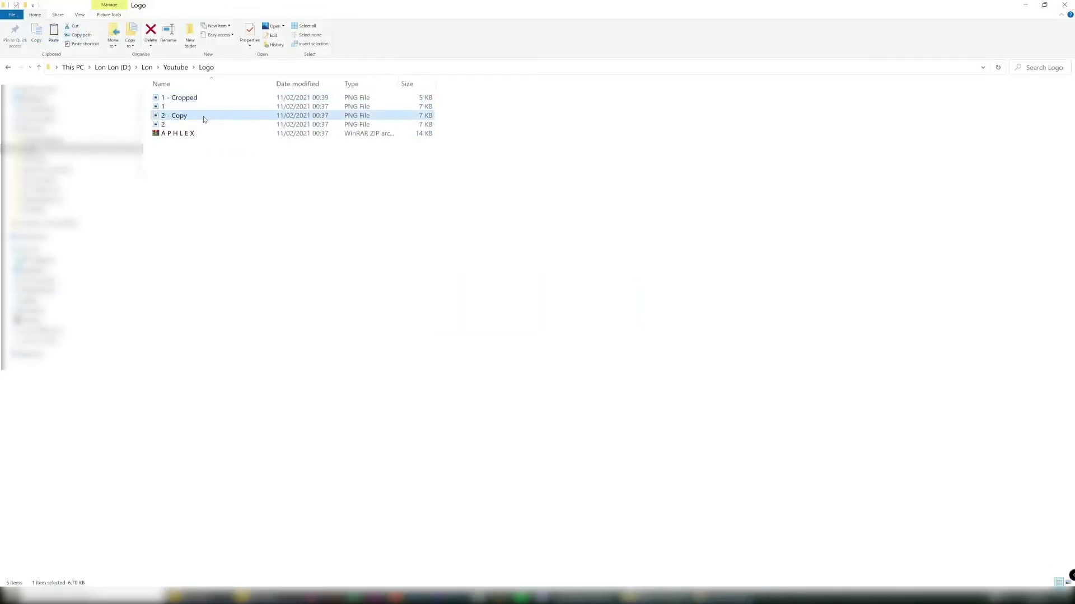
key("F2")
type("2 - Cropped")
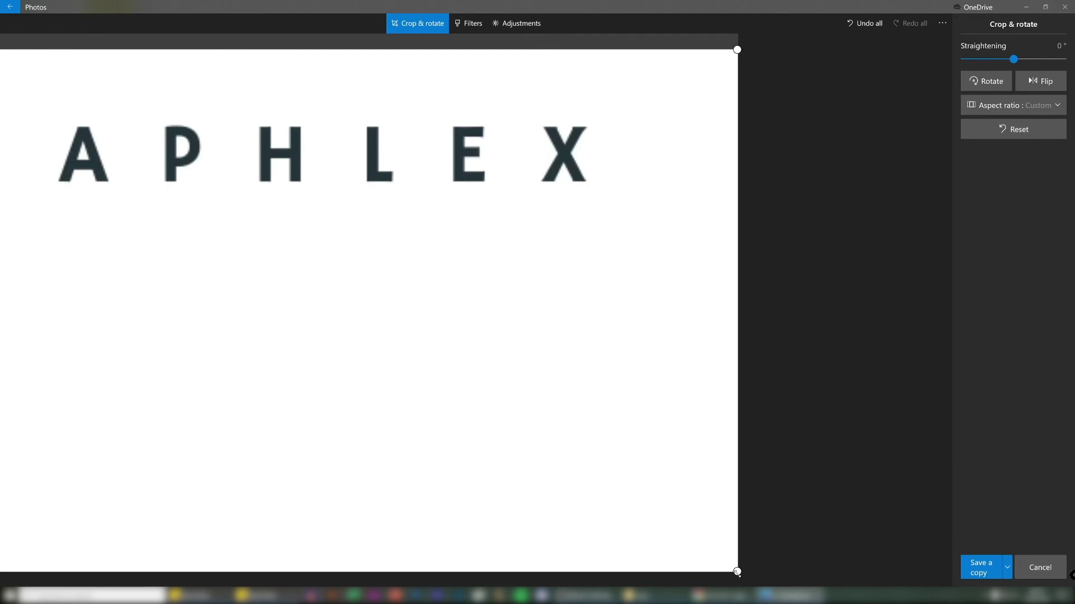
- Crop the image to a horizontal strip around the lettering and save a copy
left_click_drag(736, 572, 750, 249)
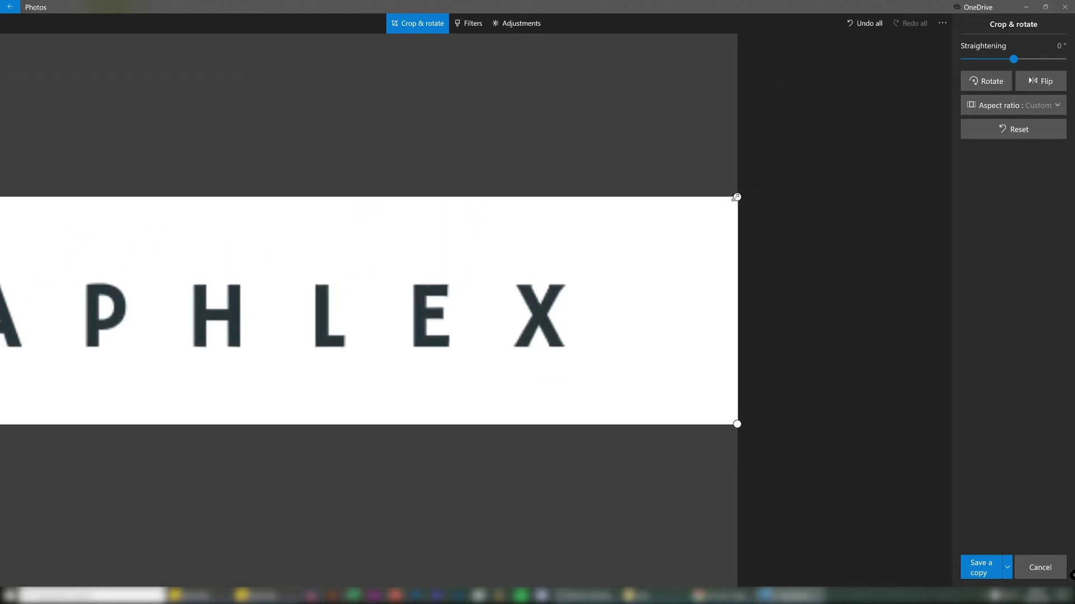
left_click_drag(736, 197, 747, 210)
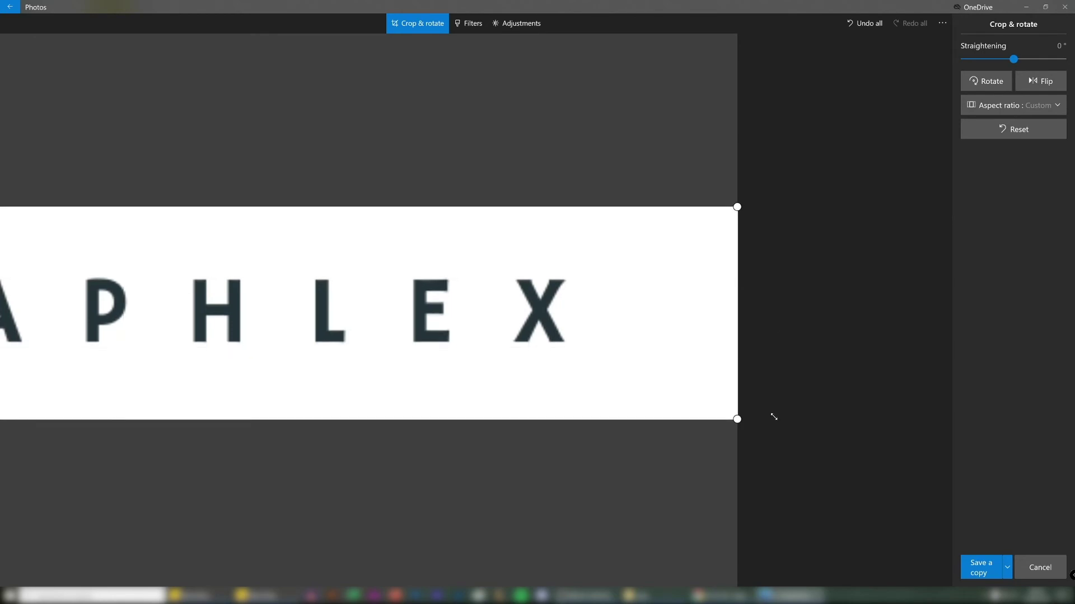
left_click_drag(736, 423, 740, 415)
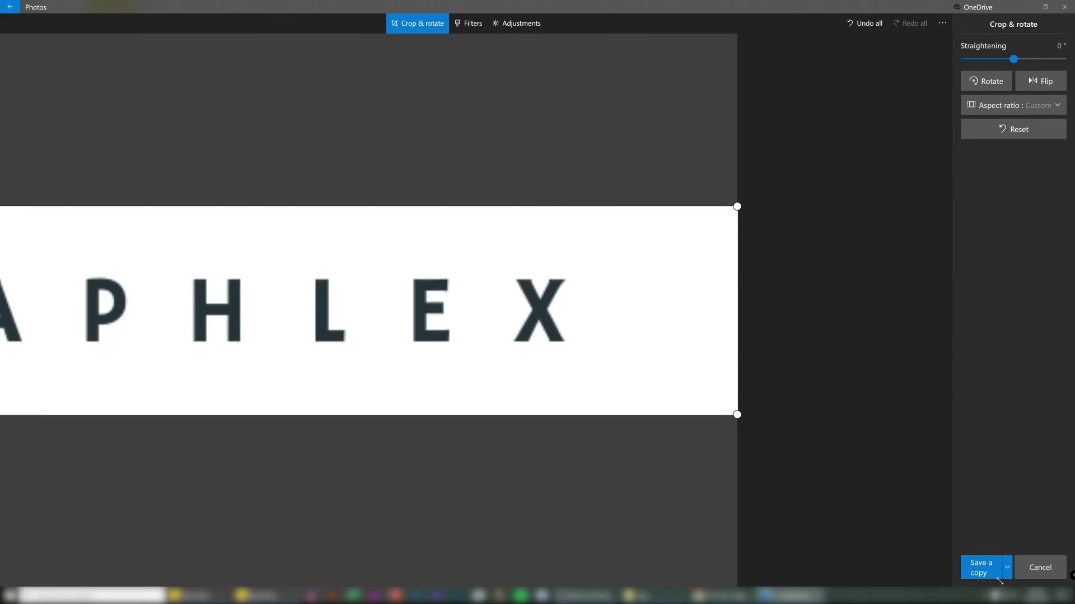
left_click(980, 568)
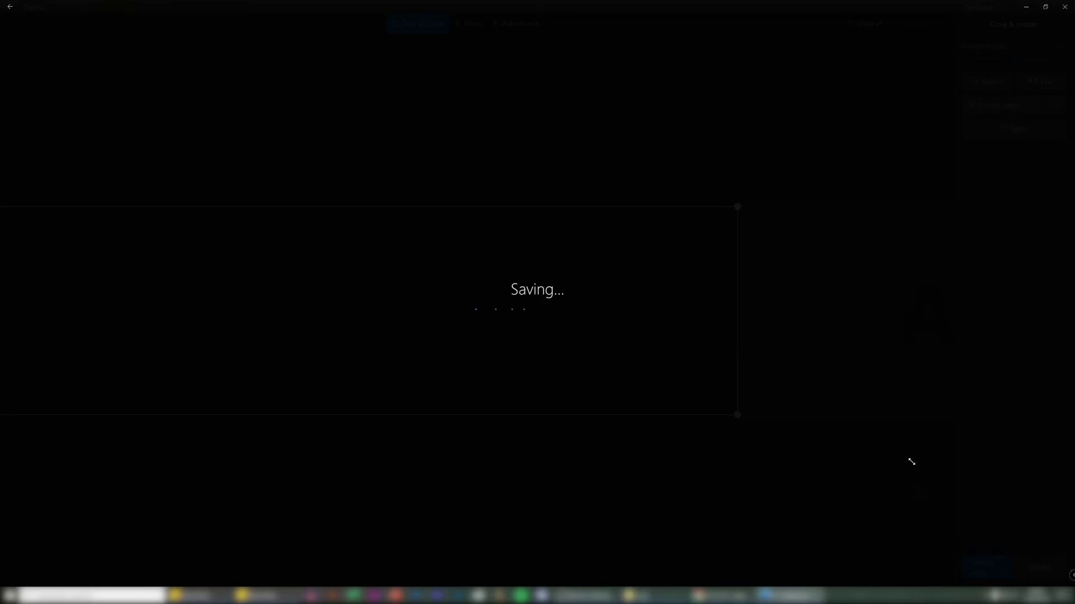